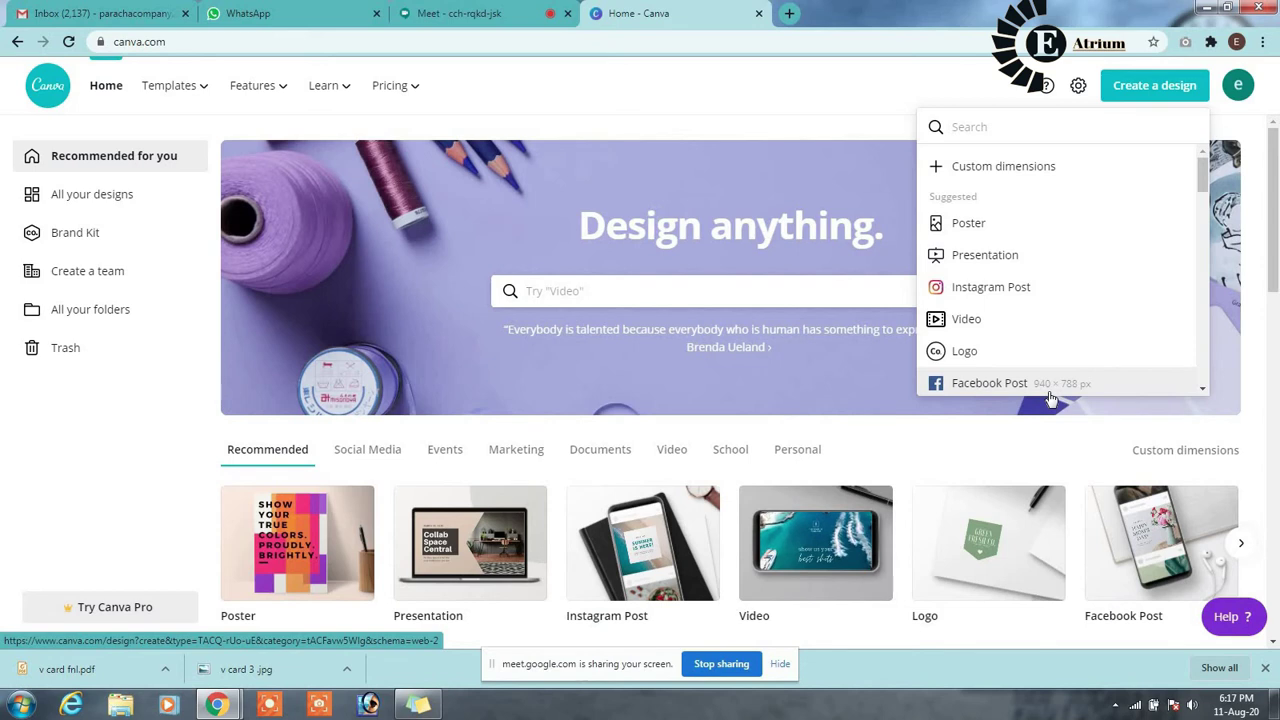
Search Google for "fiverr gig image size" in a new browser tab and highlight the gig width and height in the featured answer.
{"action": "left_click", "coordinate": [789, 15]}
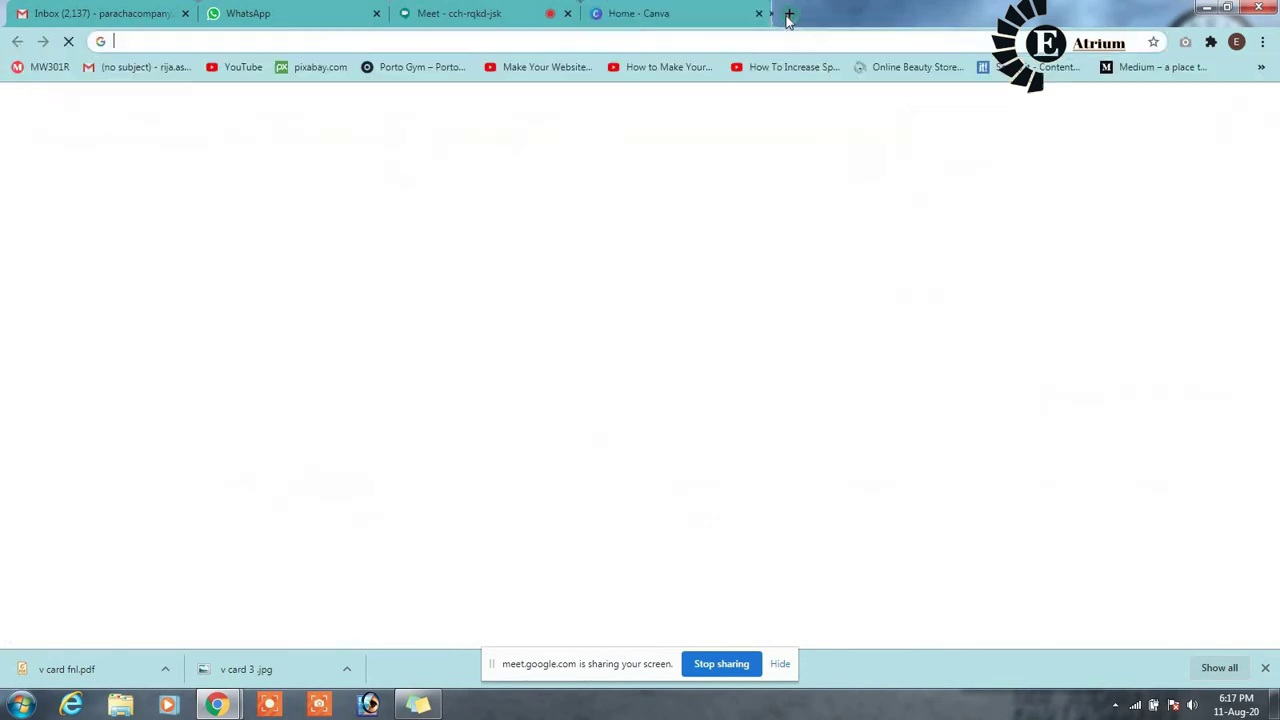
{"action": "type", "text": "fi"}
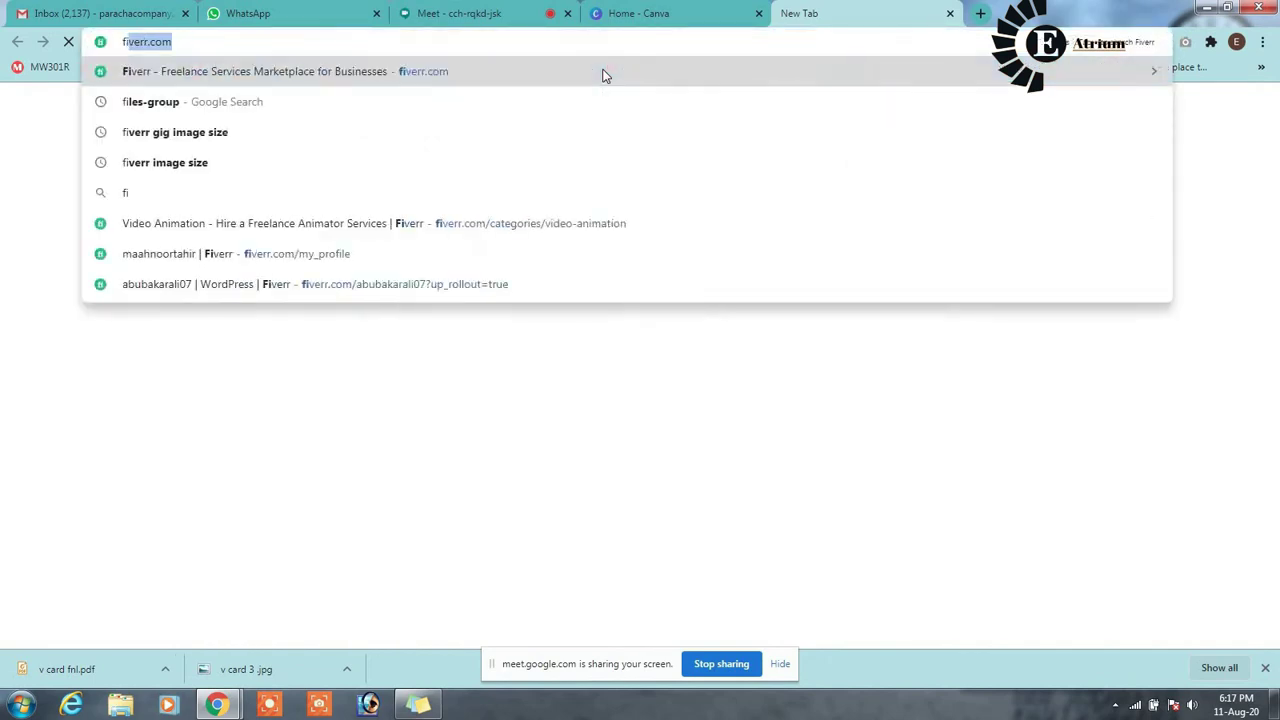
{"action": "type", "text": "verr"}
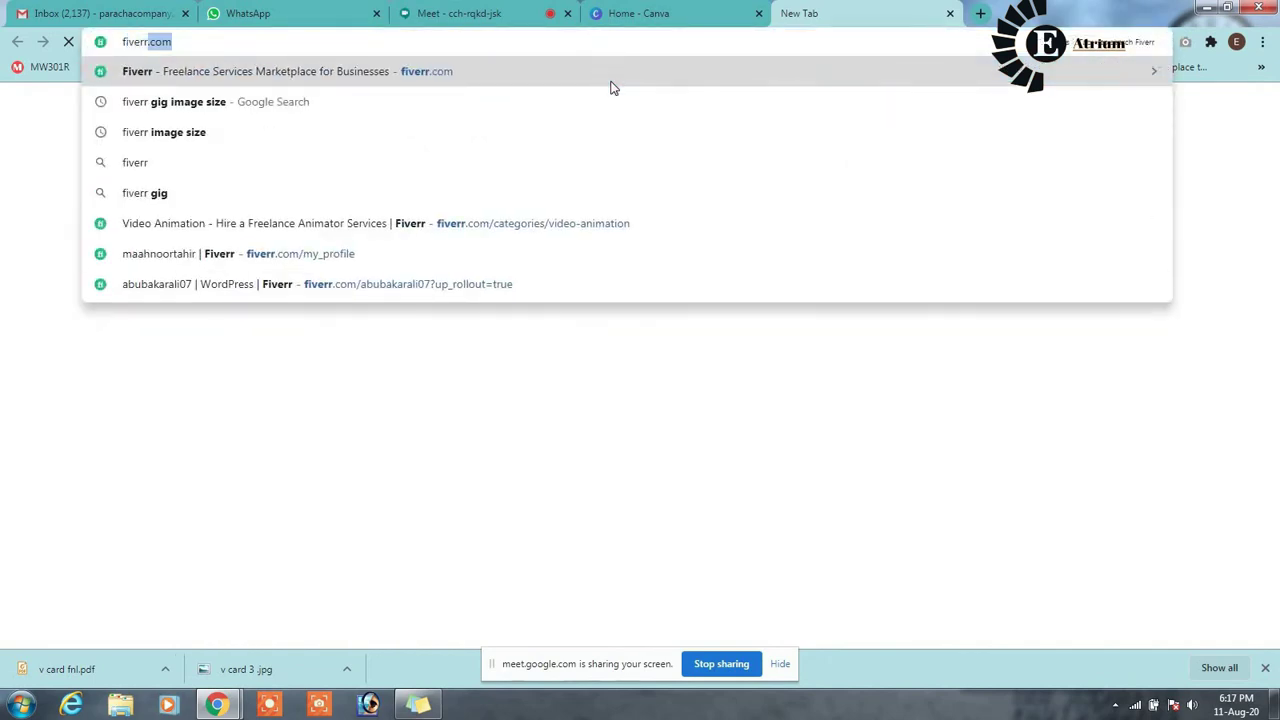
{"action": "left_click", "coordinate": [368, 101]}
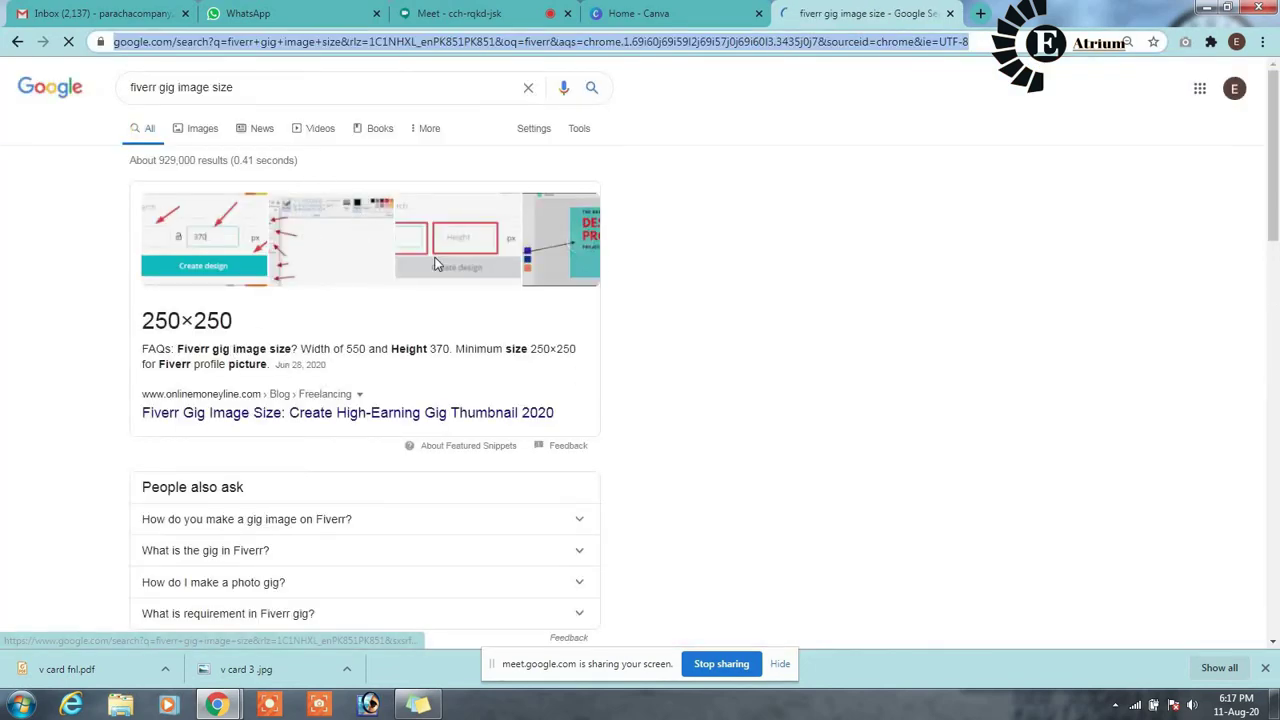
{"action": "double_click", "coordinate": [357, 349]}
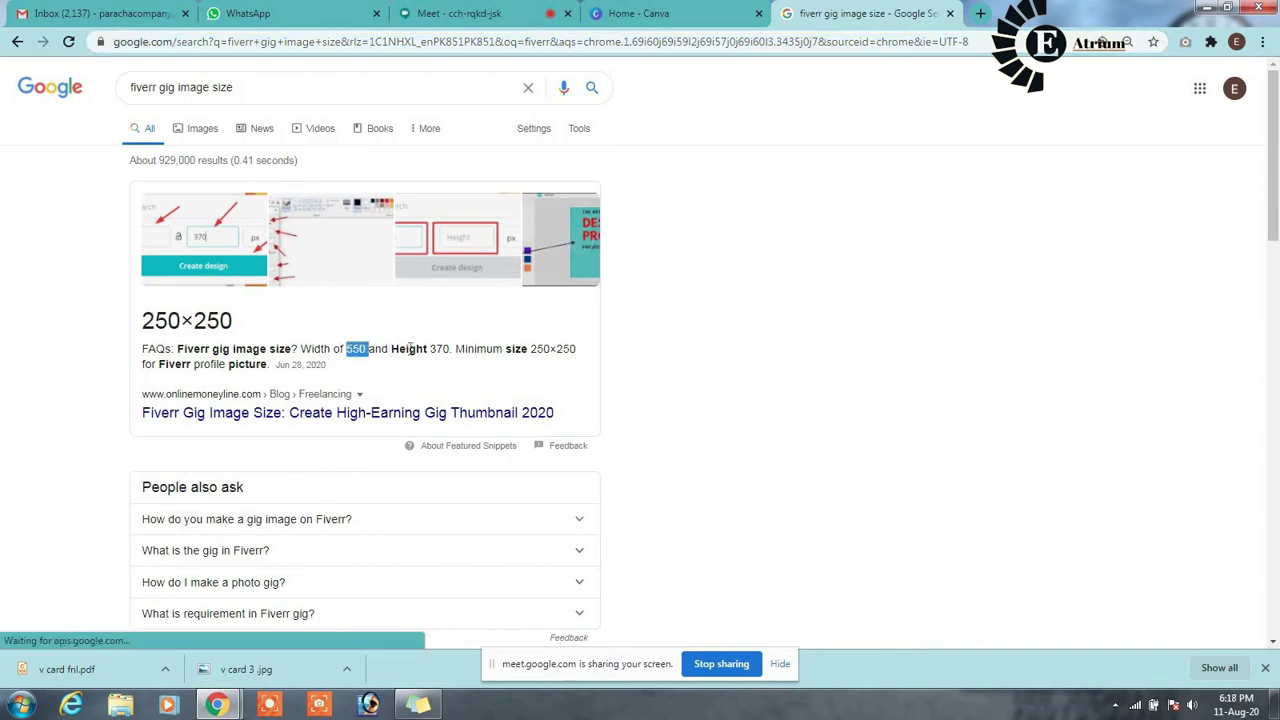
{"action": "left_click_drag", "start_coordinate": [410, 348], "coordinate": [453, 348]}
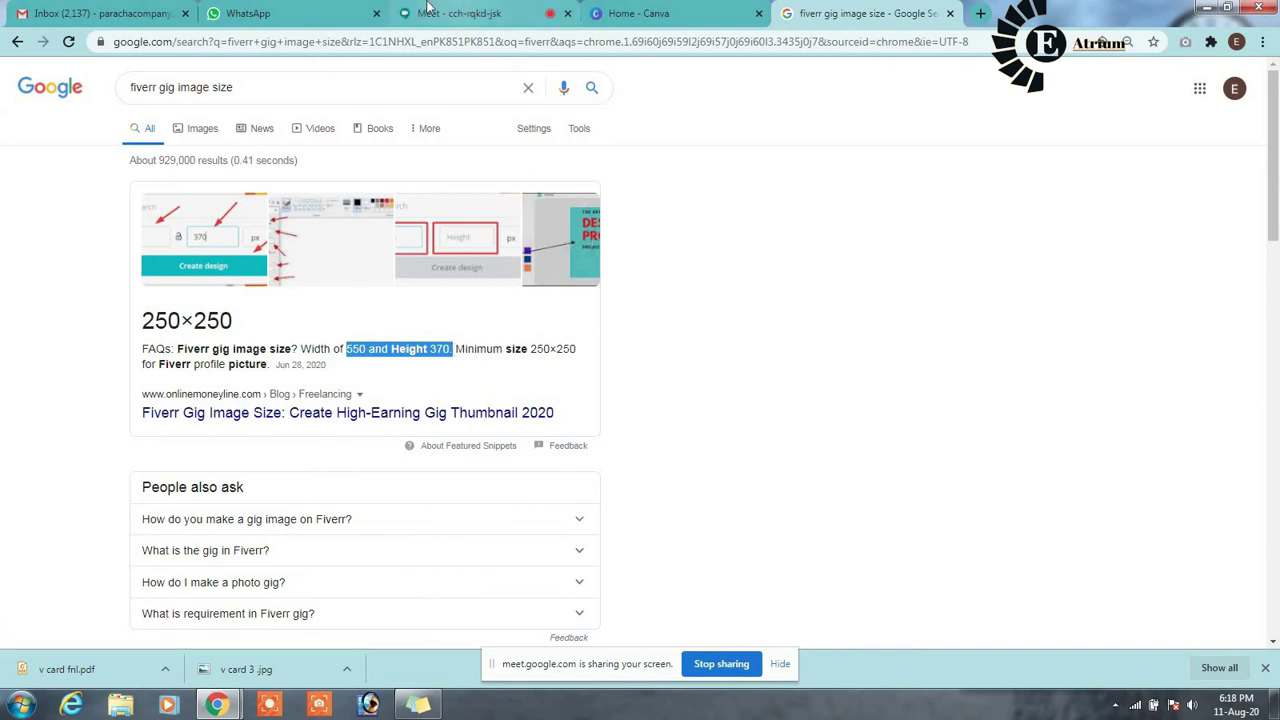
Switch back to Canva and create a new design with custom dimensions of 550 × 370 px.
{"action": "left_click", "coordinate": [645, 13]}
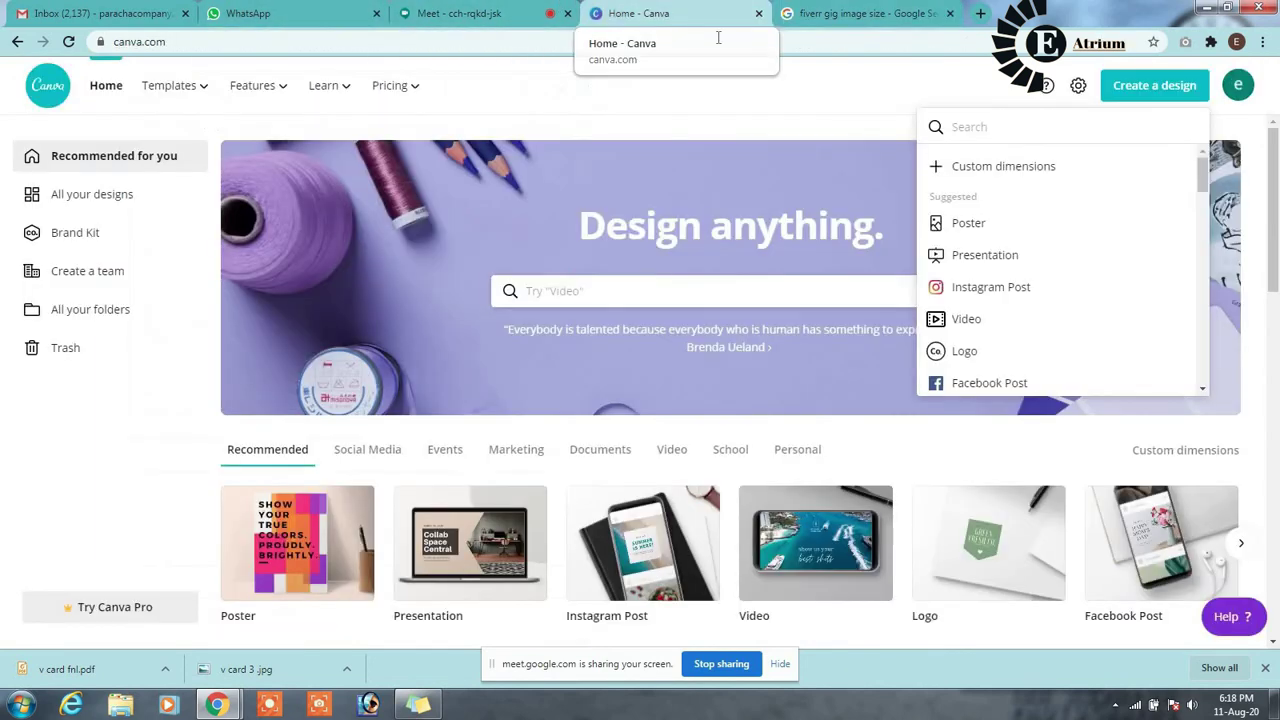
{"action": "left_click", "coordinate": [1068, 172]}
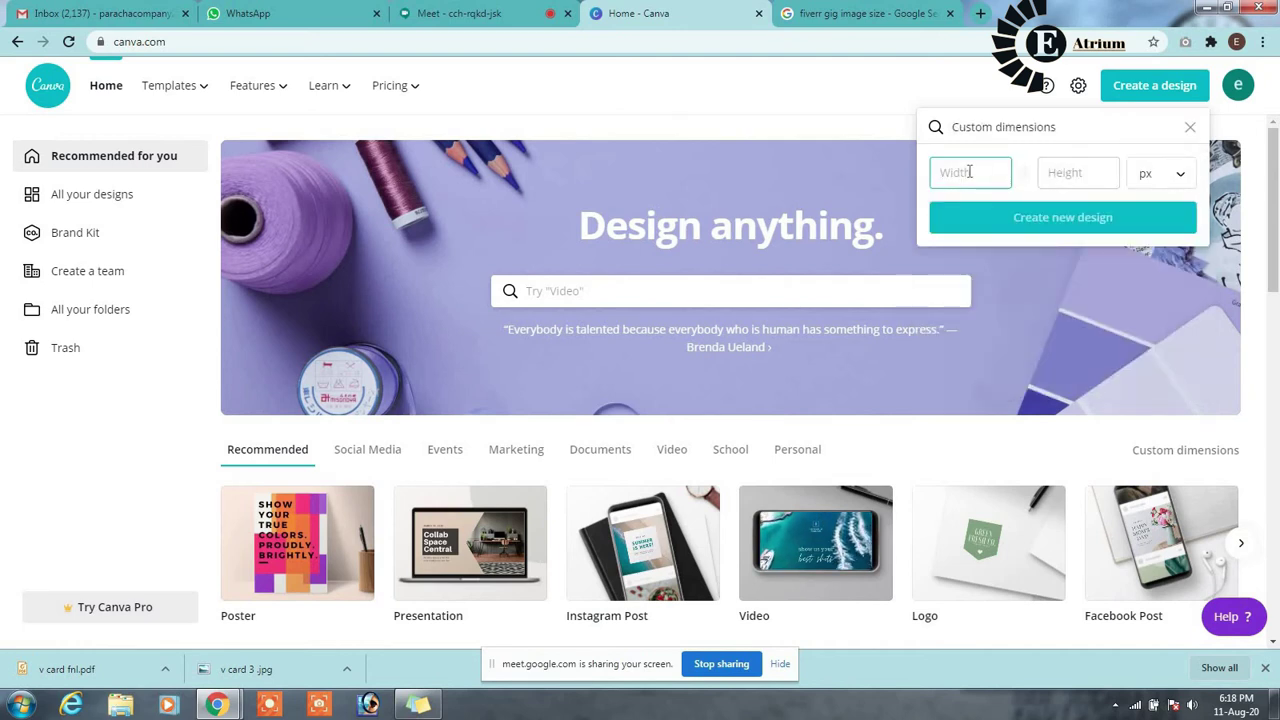
{"action": "type", "text": "550"}
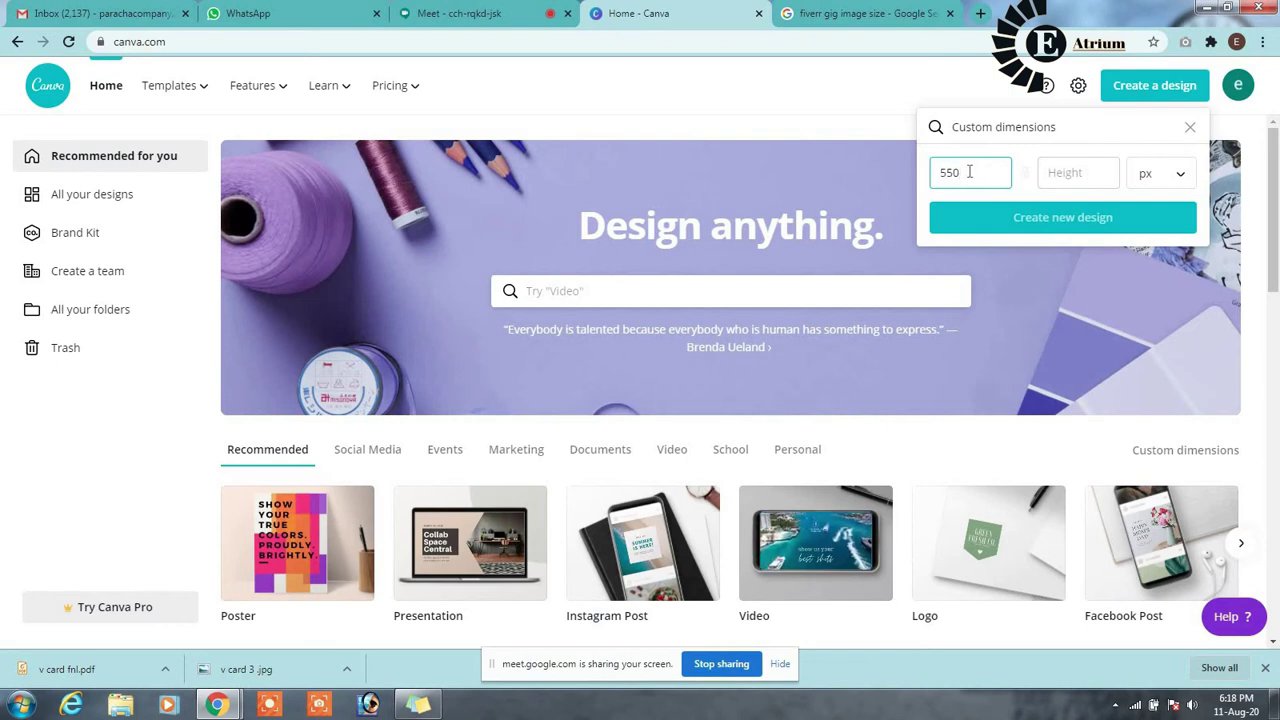
{"action": "key", "text": "Tab"}
{"action": "type", "text": "3"}
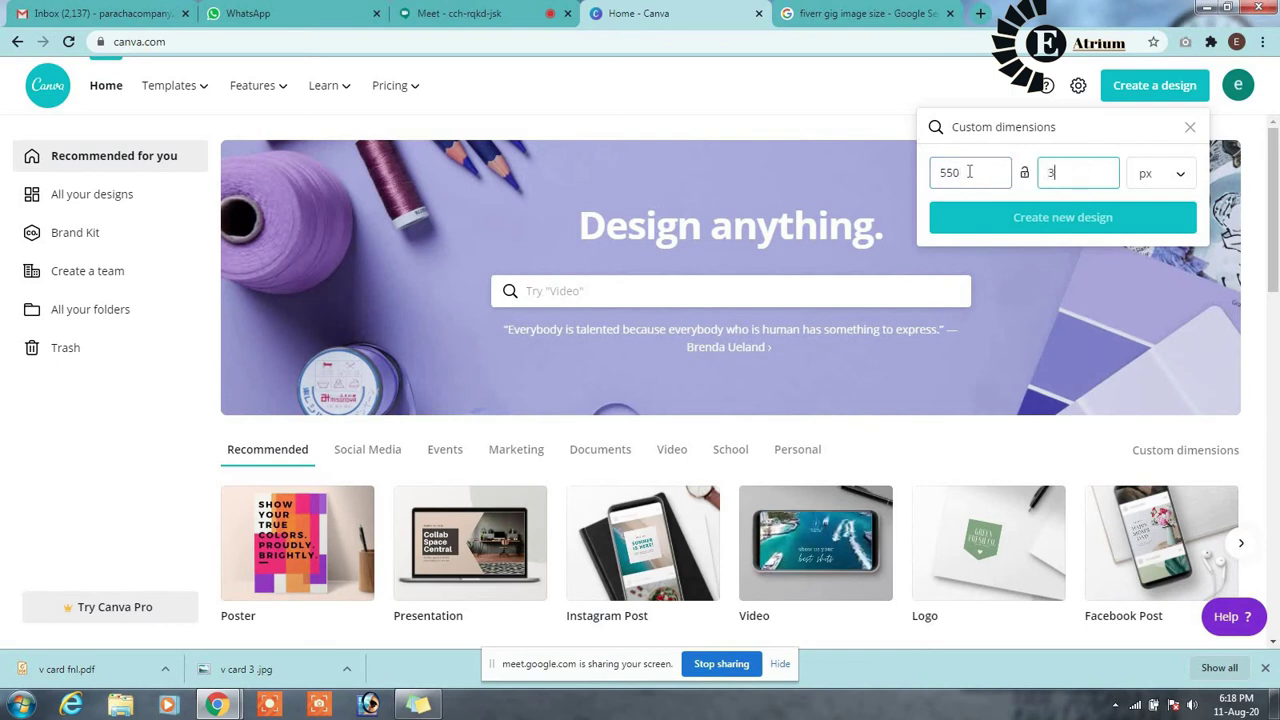
{"action": "type", "text": "70"}
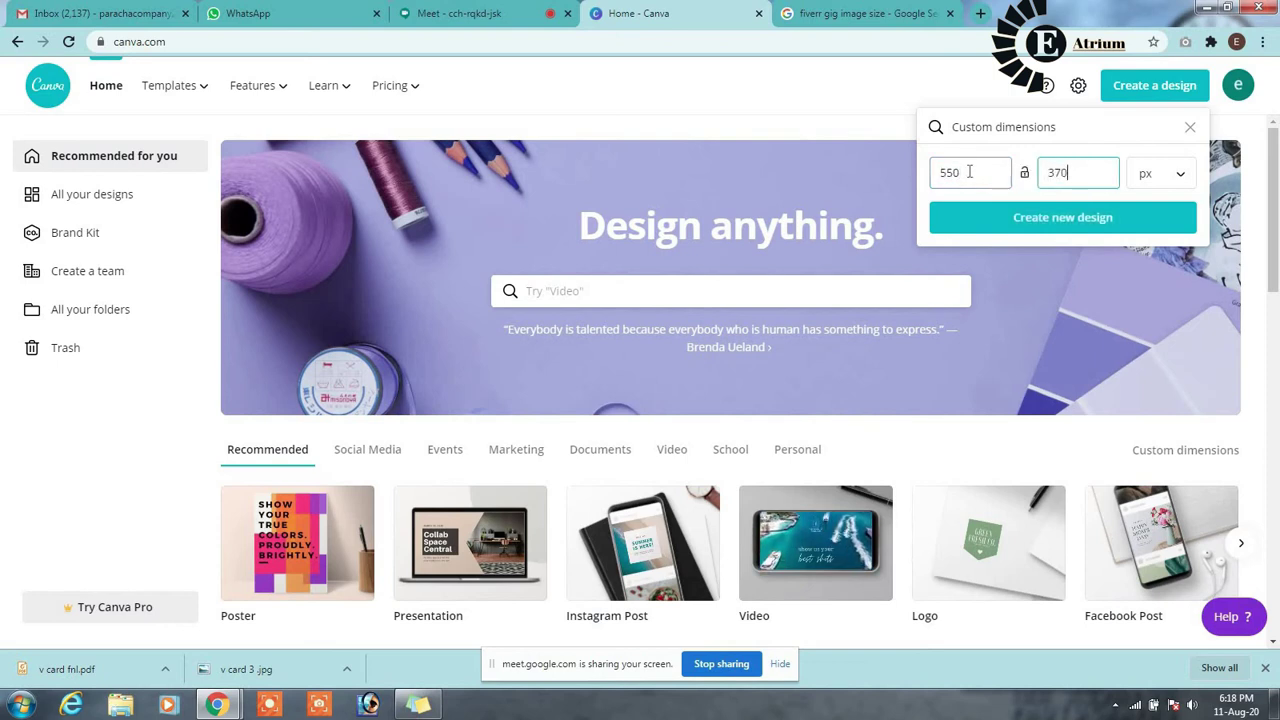
{"action": "left_click", "coordinate": [1182, 177]}
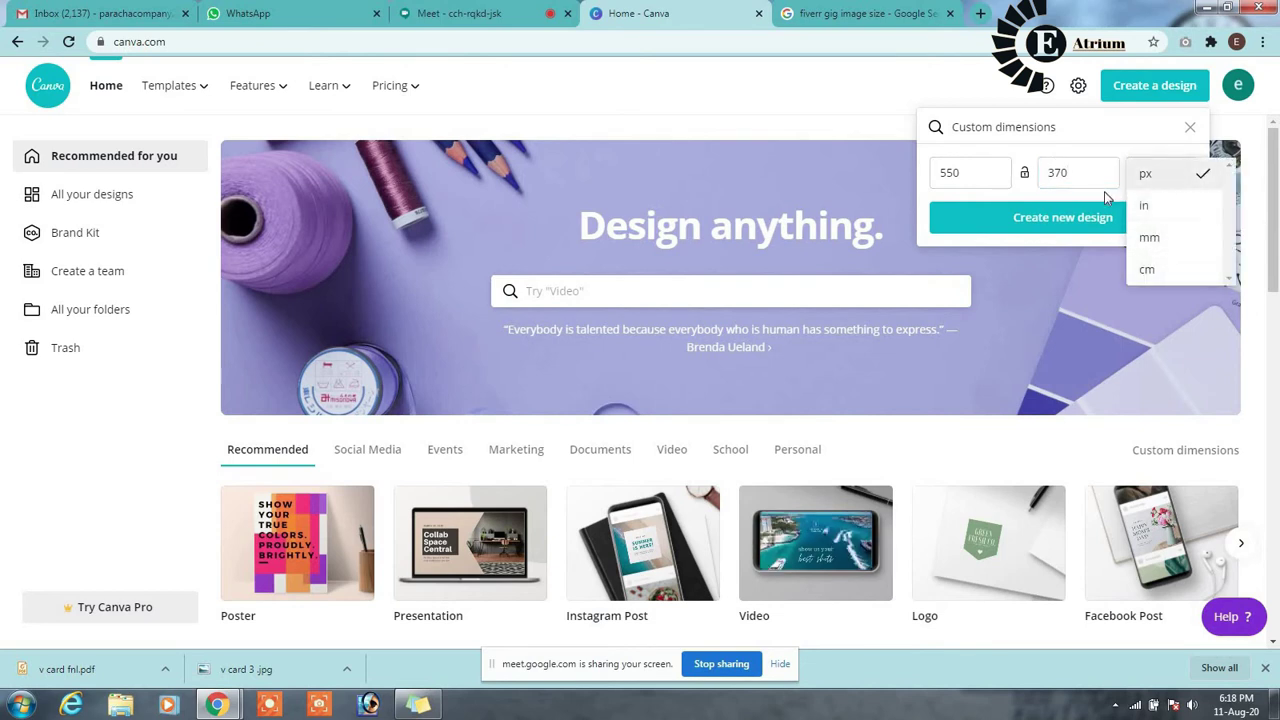
{"action": "left_click", "coordinate": [1033, 222]}
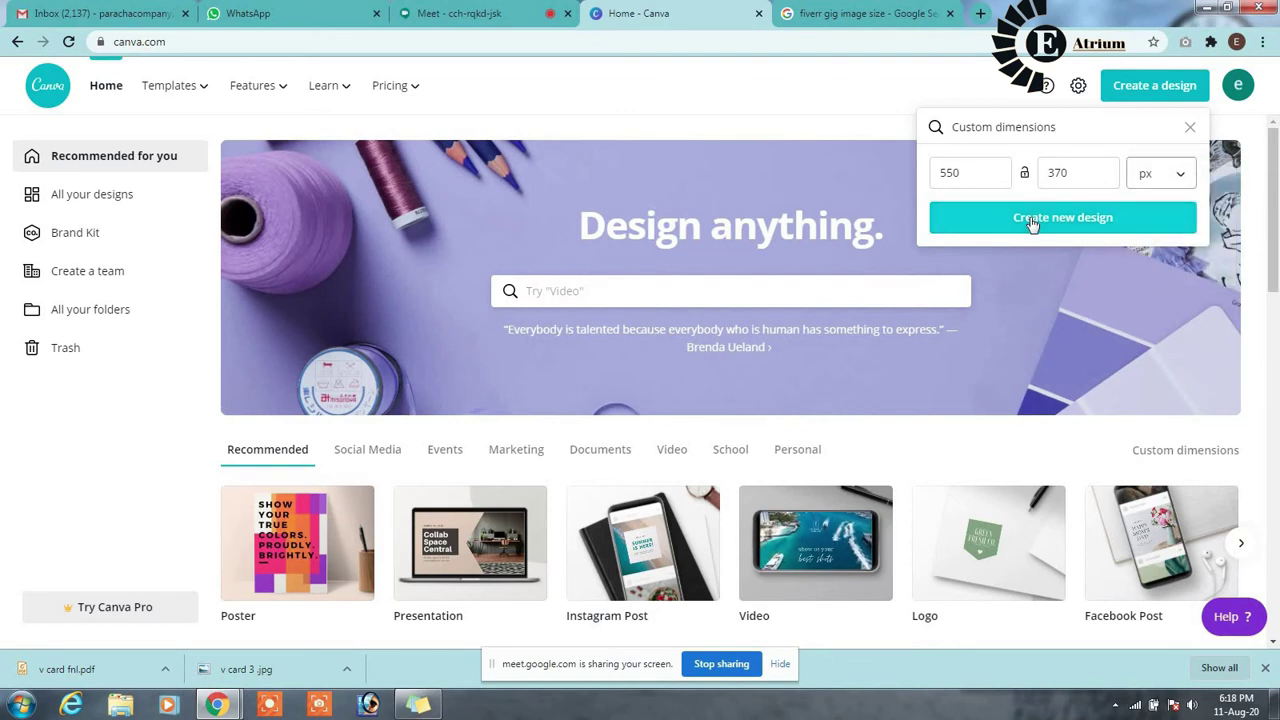
{"action": "left_click", "coordinate": [1033, 220]}
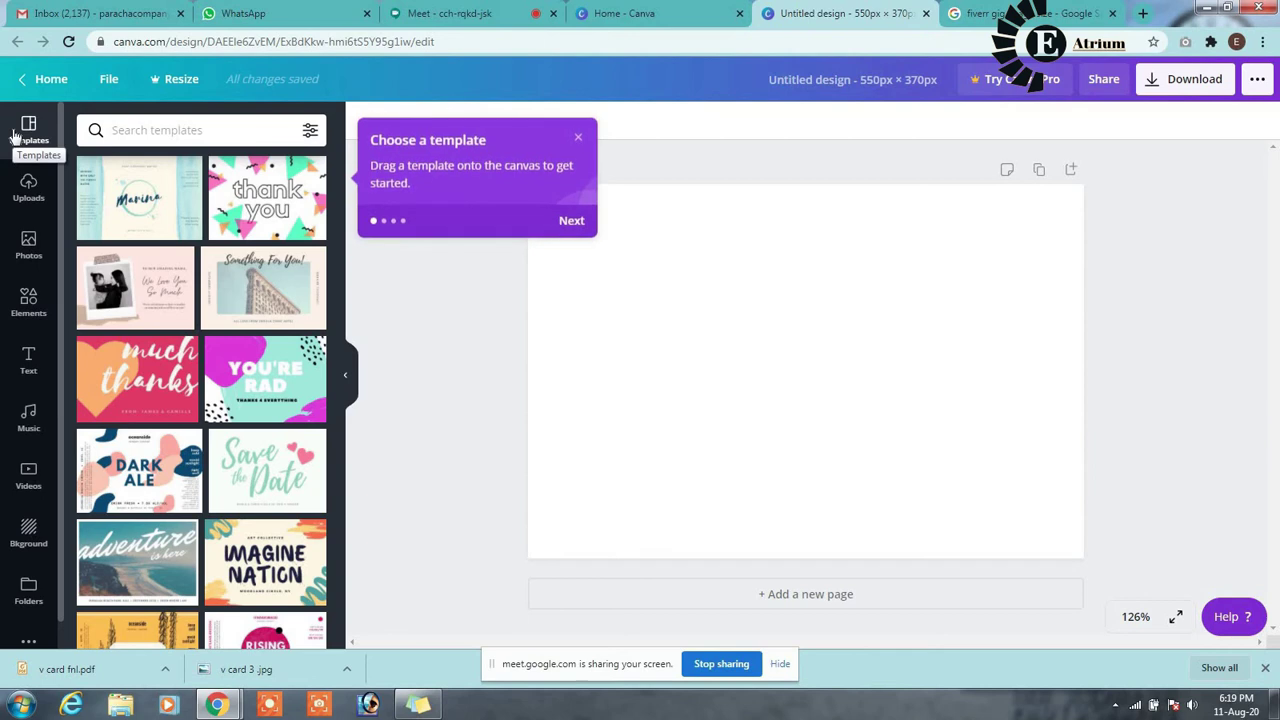
Search the design templates for "writing" and browse through the results.
{"action": "left_click", "coordinate": [182, 130]}
{"action": "type", "text": "writing"}
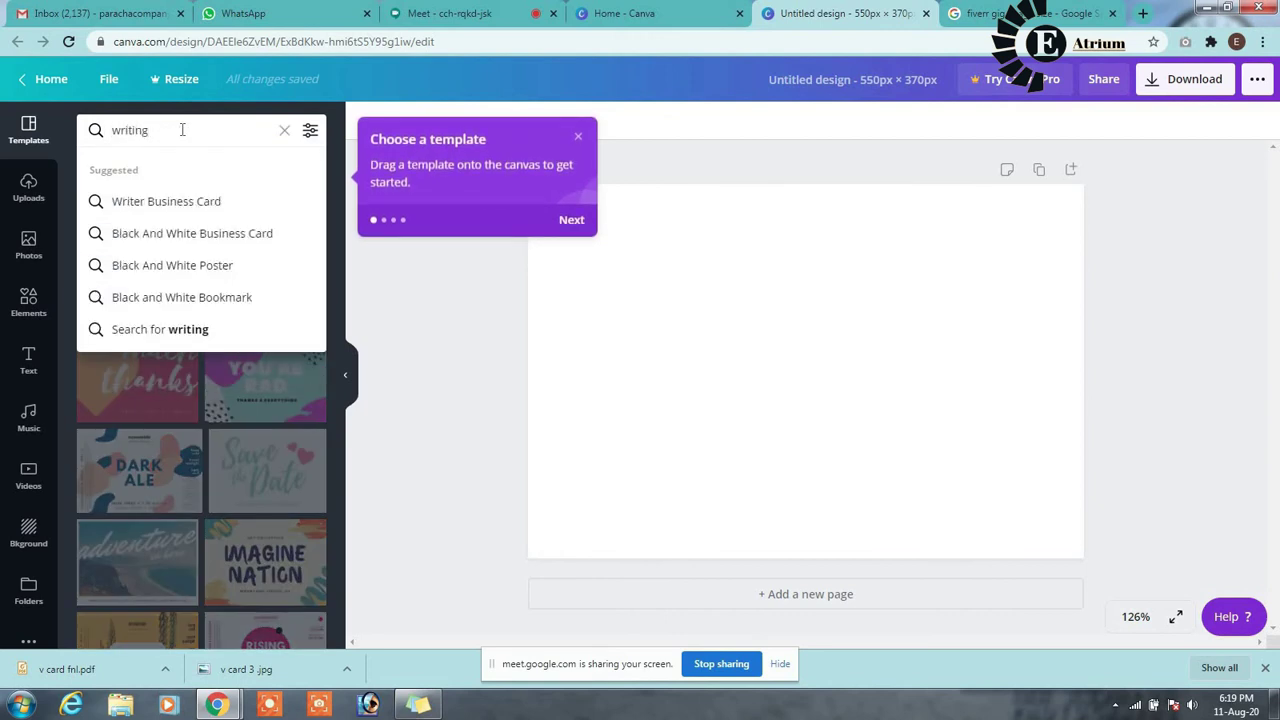
{"action": "key", "text": "Return"}
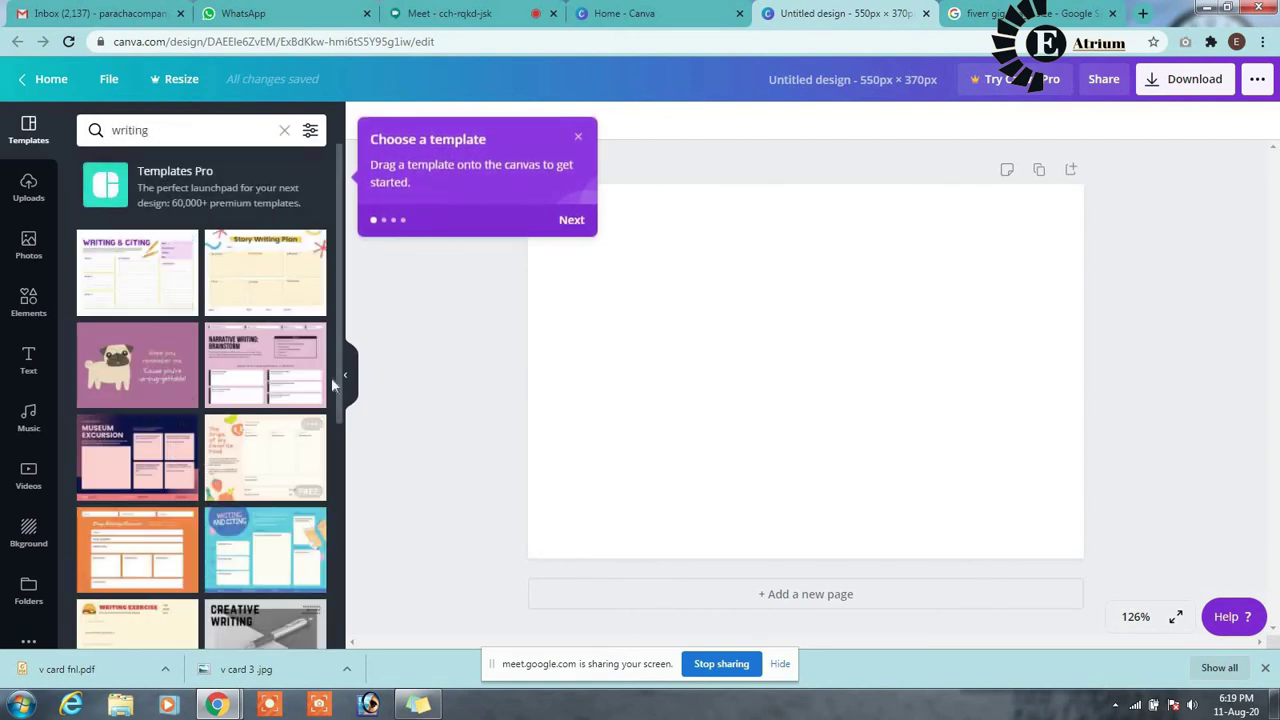
{"action": "left_click_drag", "start_coordinate": [337, 378], "coordinate": [342, 425]}
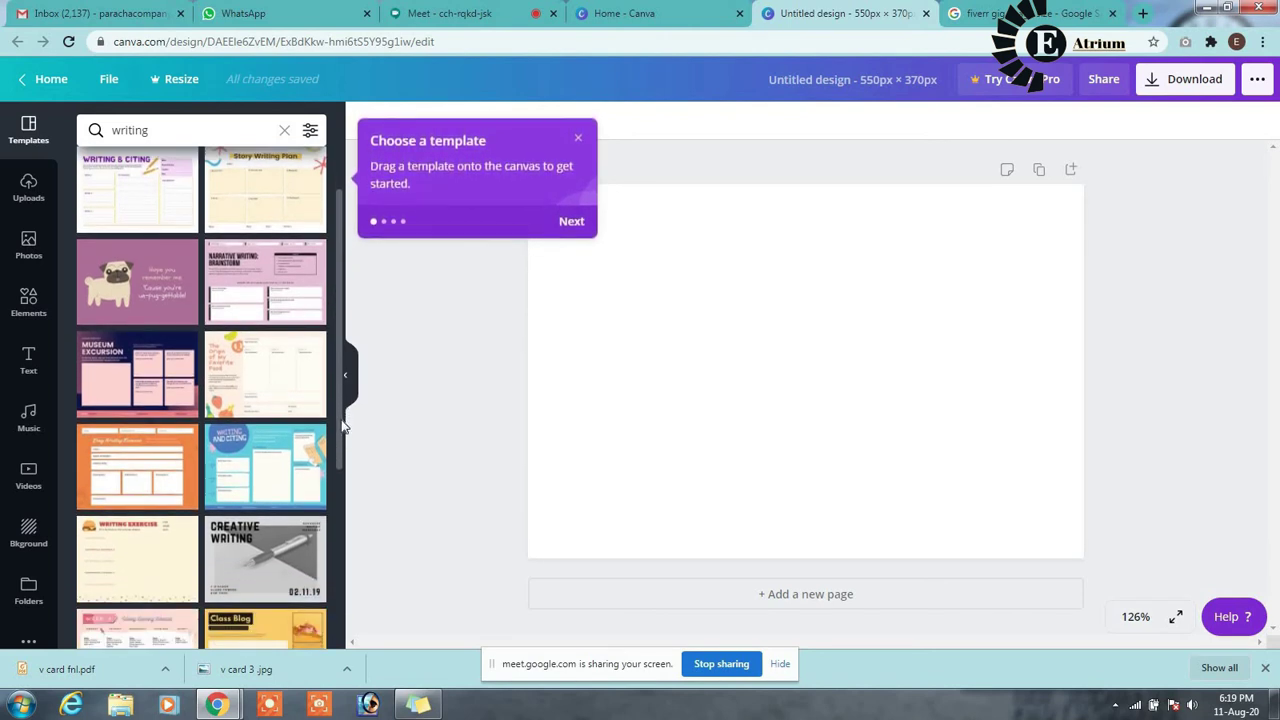
{"action": "mouse_move", "coordinate": [272, 370]}
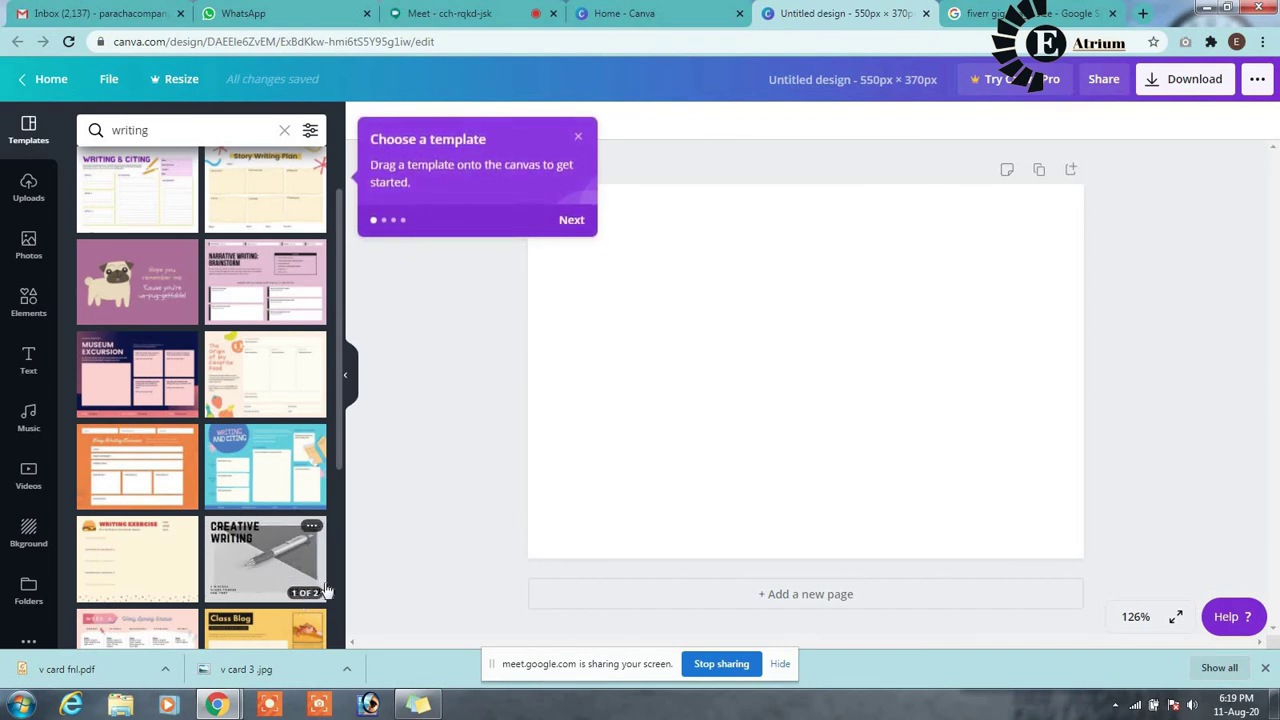
{"action": "left_click_drag", "start_coordinate": [338, 465], "coordinate": [340, 505]}
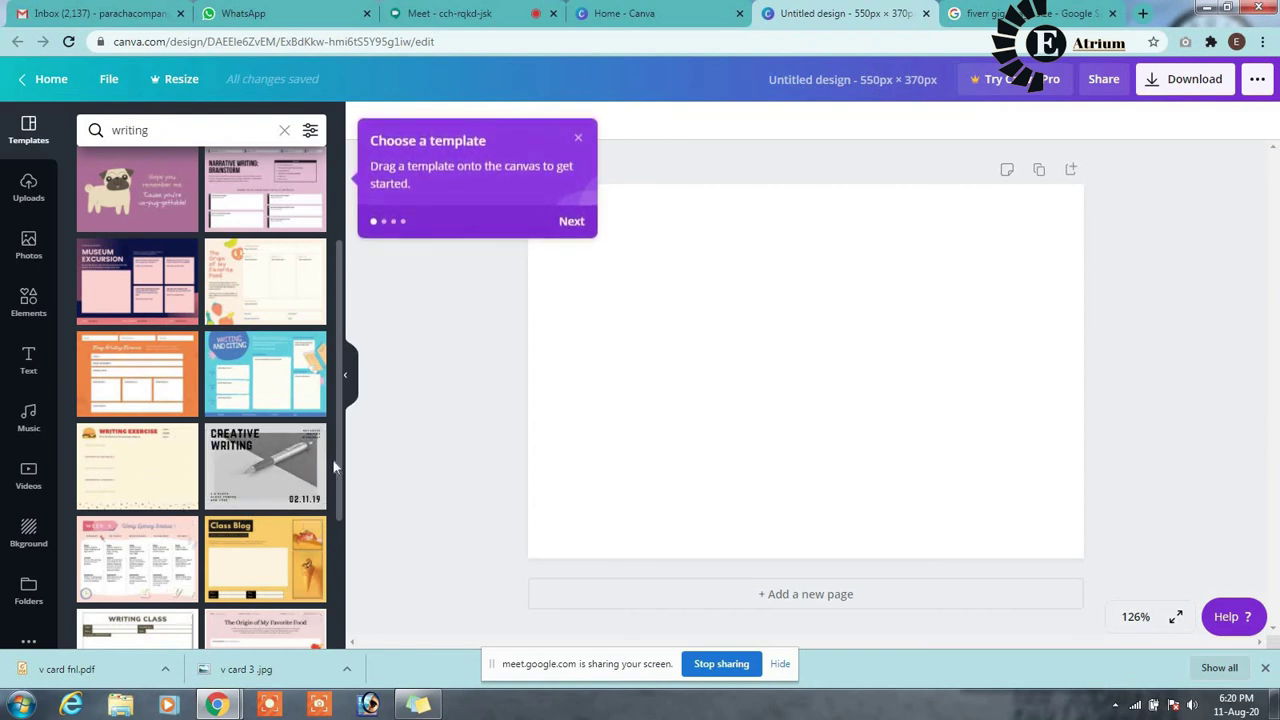
{"action": "left_click_drag", "start_coordinate": [340, 477], "coordinate": [340, 673]}
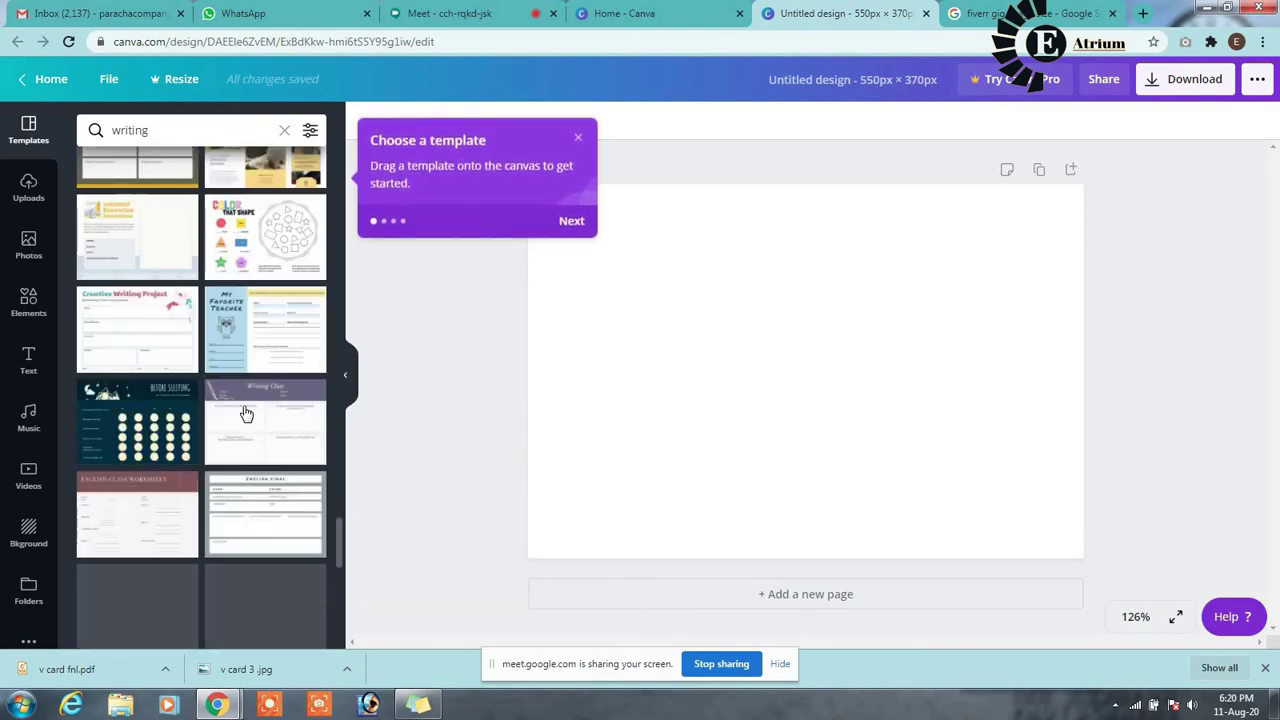
Replace the template search term with "logo" and look through the suggested designs.
{"action": "left_click", "coordinate": [207, 137]}
{"action": "double_click", "coordinate": [207, 137]}
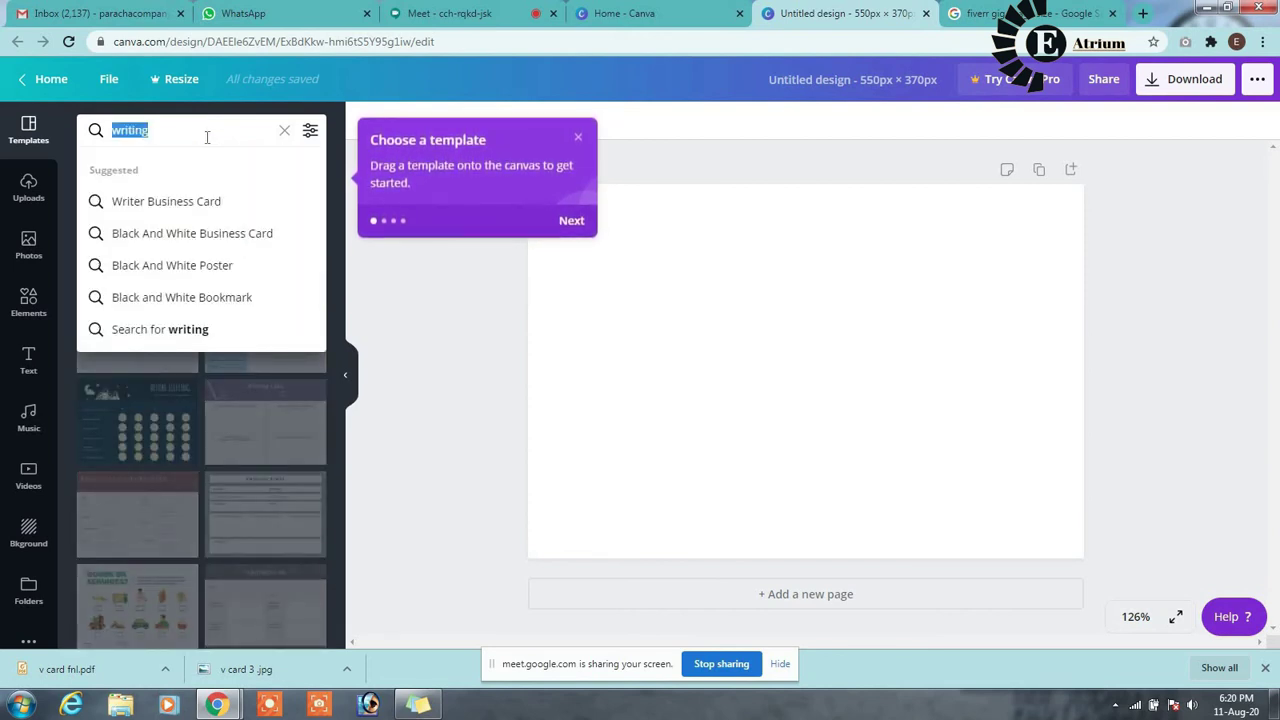
{"action": "type", "text": "lo"}
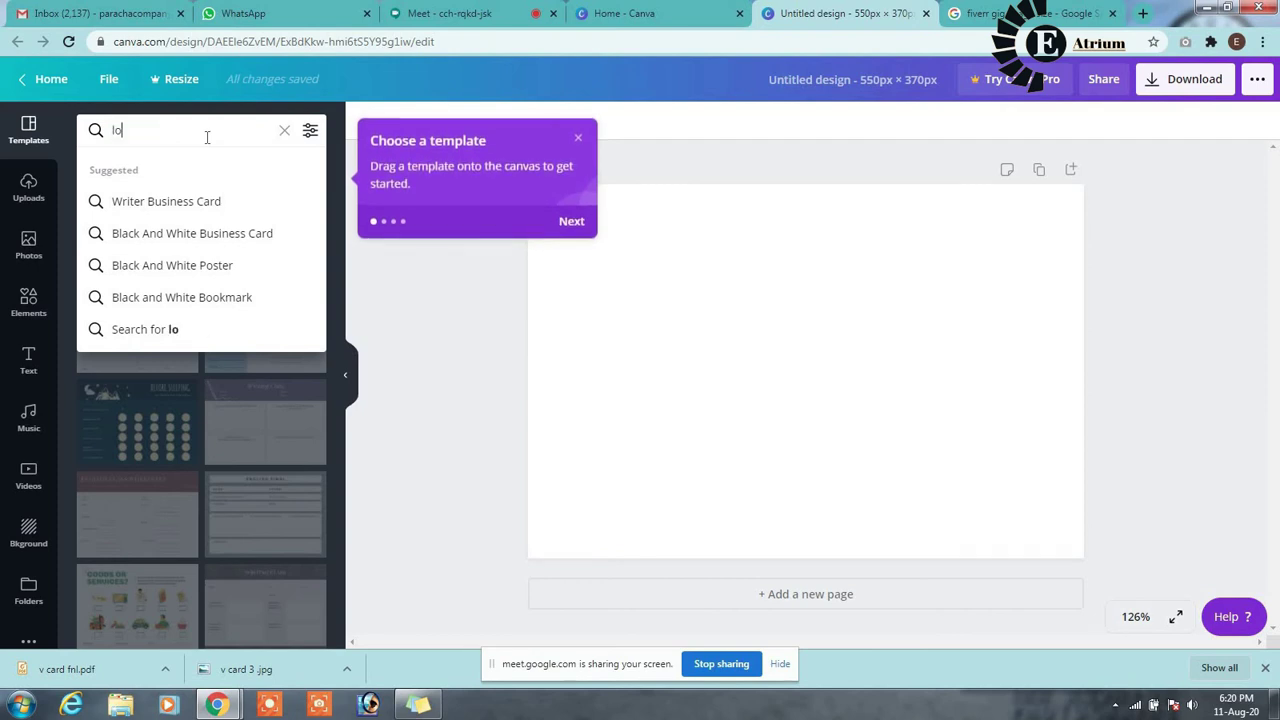
{"action": "type", "text": "go"}
{"action": "key", "text": "Return"}
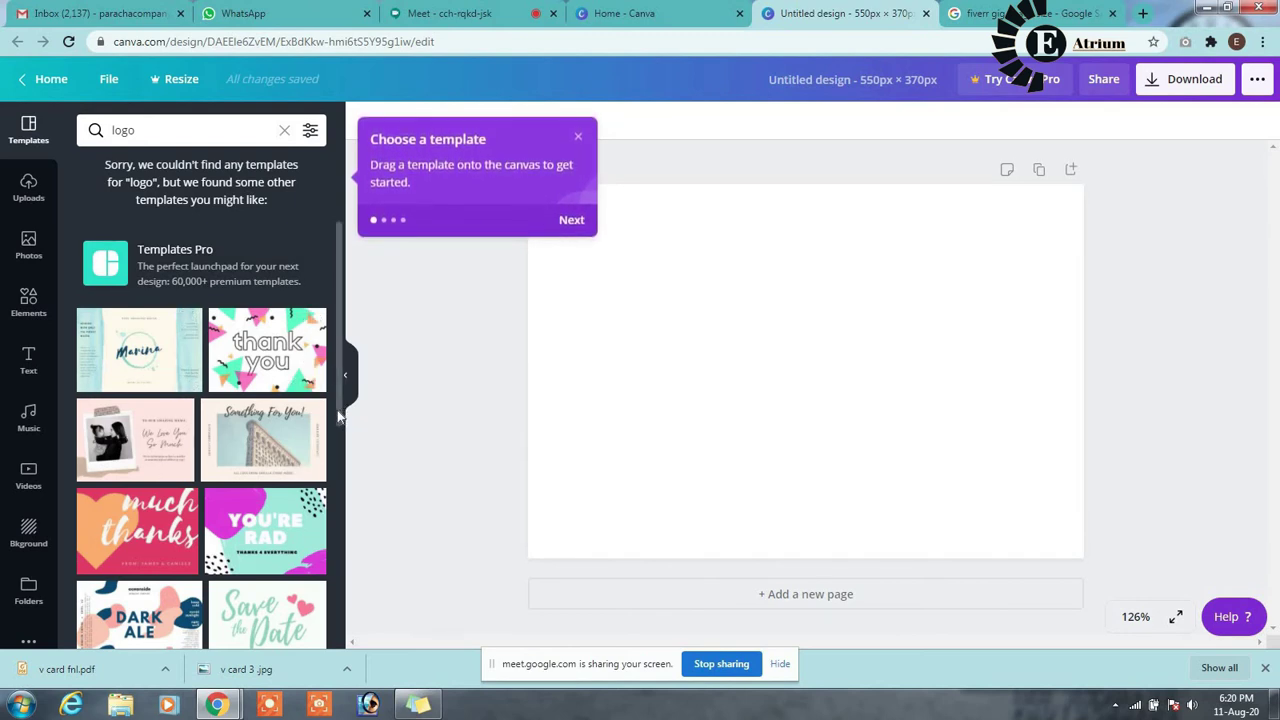
{"action": "left_click_drag", "start_coordinate": [337, 409], "coordinate": [341, 593]}
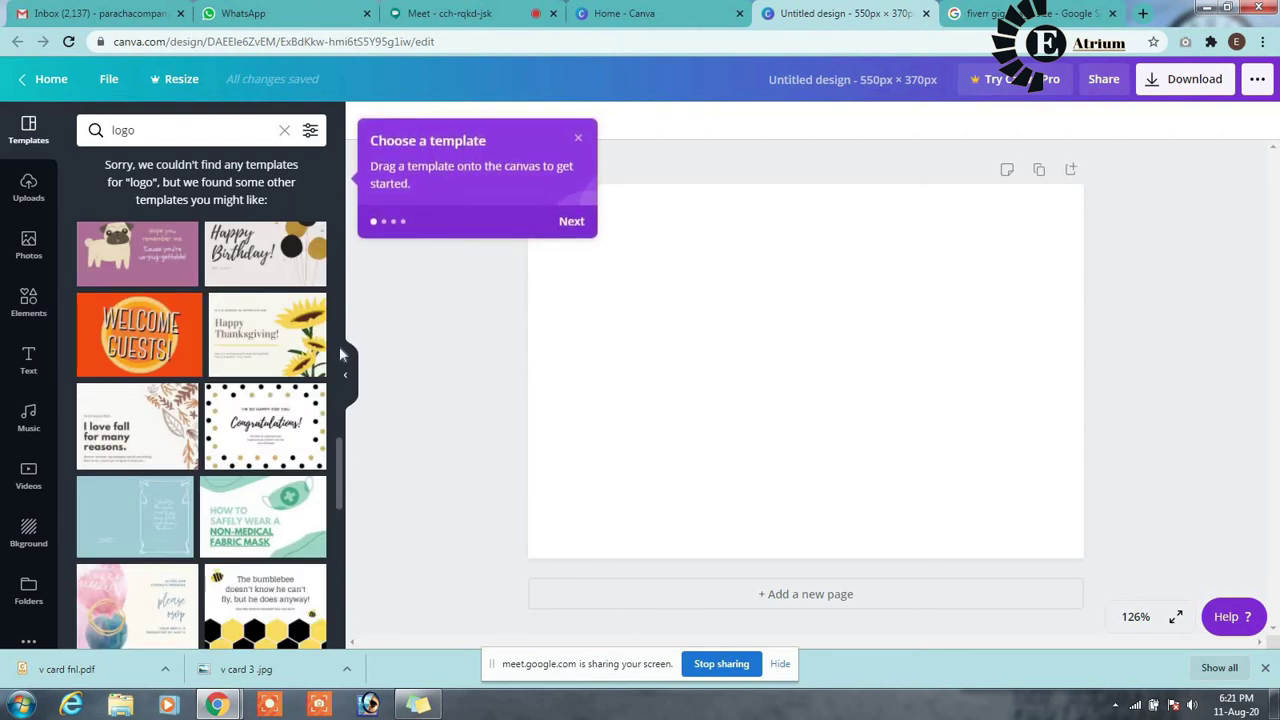
{"action": "scroll", "coordinate": [340, 354], "scroll_direction": "up", "scroll_amount": 4}
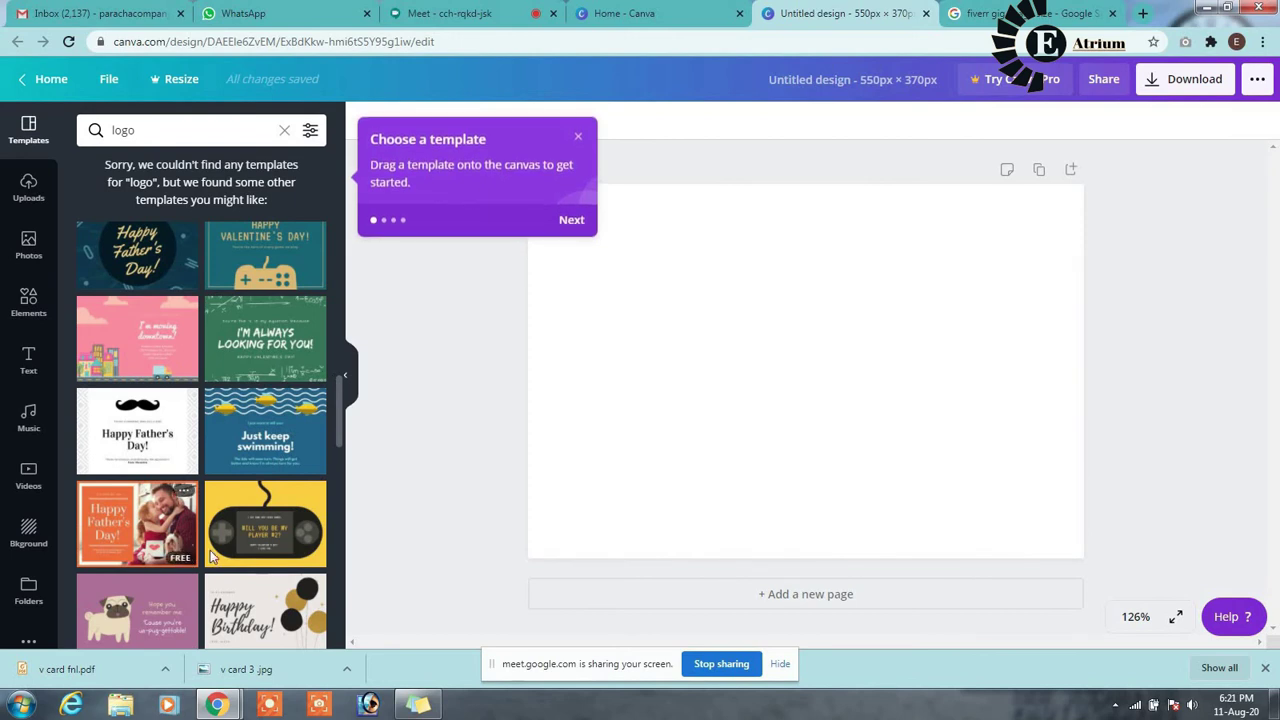
Try the orange Happy Father's Day photo template on the blank page and shift its family photo to the right.
{"action": "left_click", "coordinate": [155, 513]}
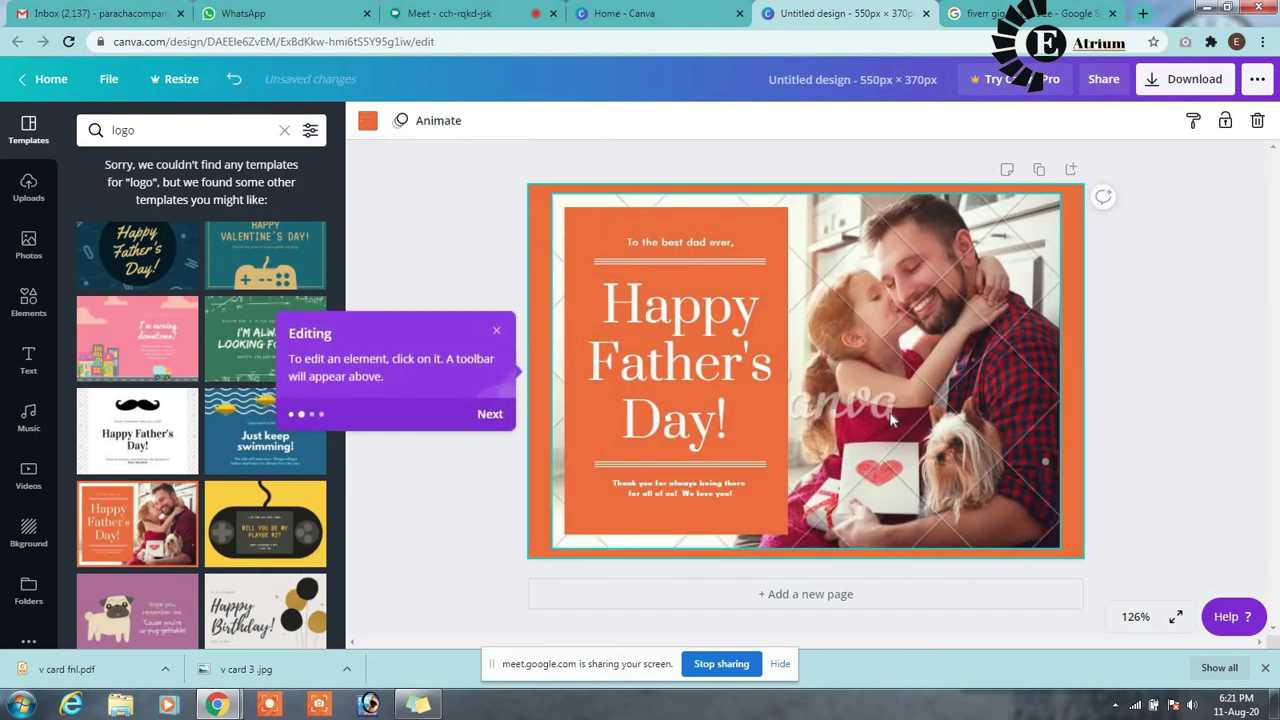
{"action": "left_click", "coordinate": [893, 421]}
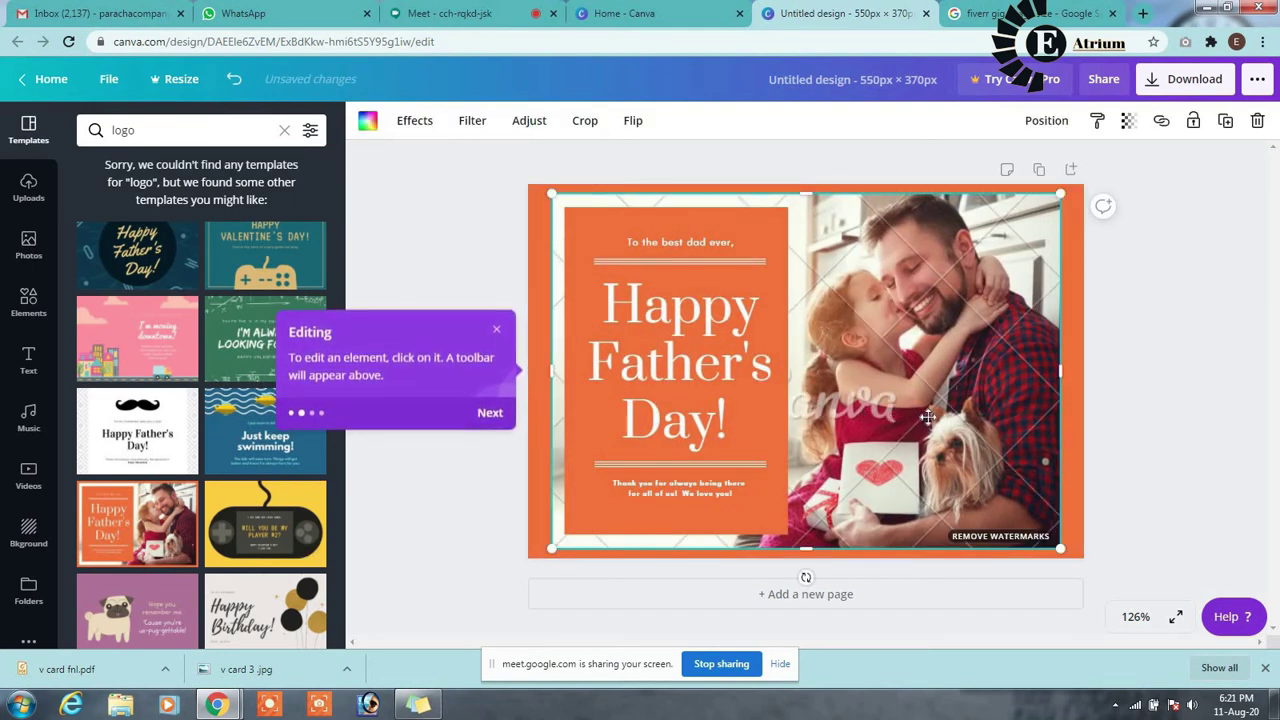
{"action": "key", "text": "shift+Right"}
{"action": "key", "text": "shift+Right"}
{"action": "key", "text": "shift+Right"}
{"action": "key", "text": "shift+Right"}
{"action": "key", "text": "shift+Right"}
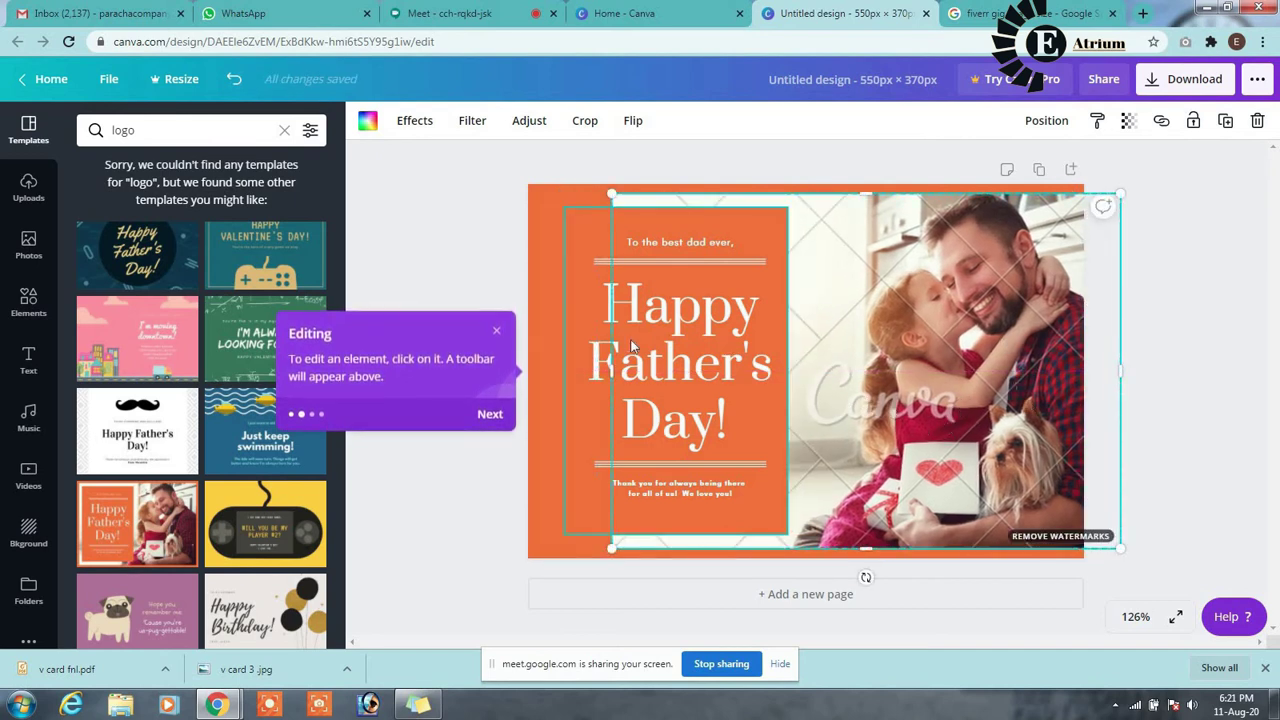
Undo the photo move and the applied Father's Day template.
{"action": "key", "text": "ctrl+z"}
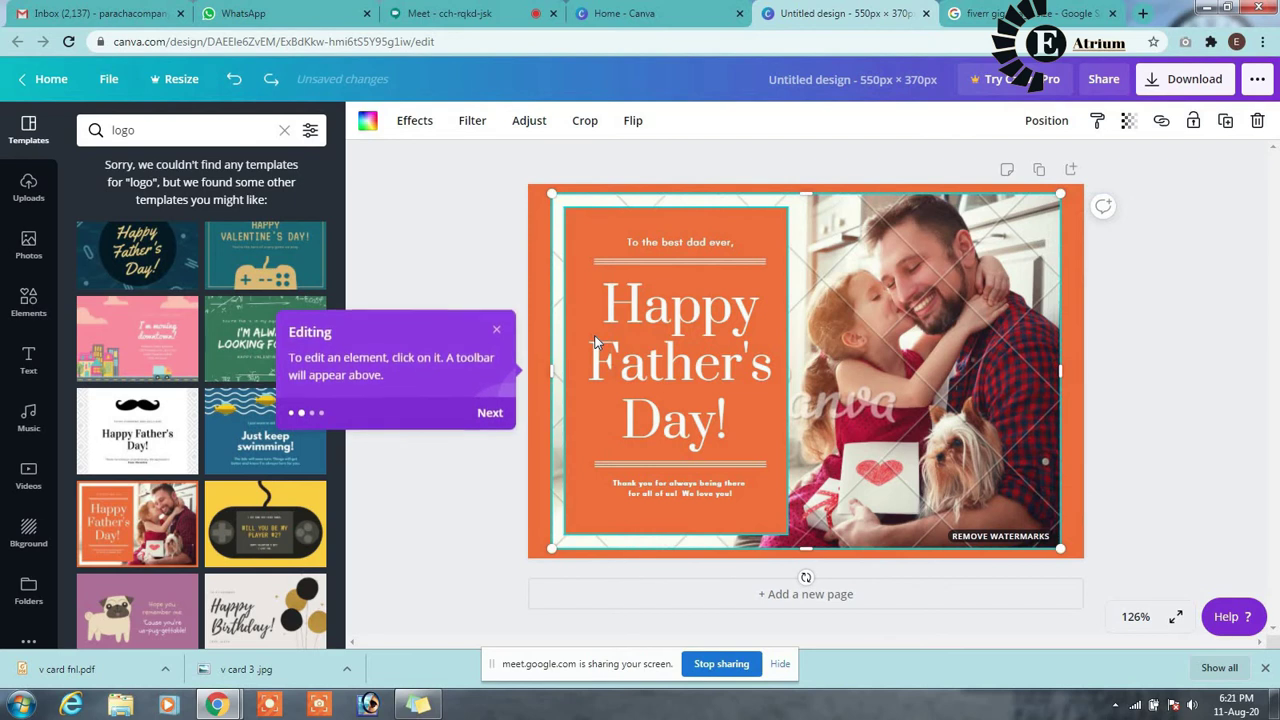
{"action": "key", "text": "ctrl+z"}
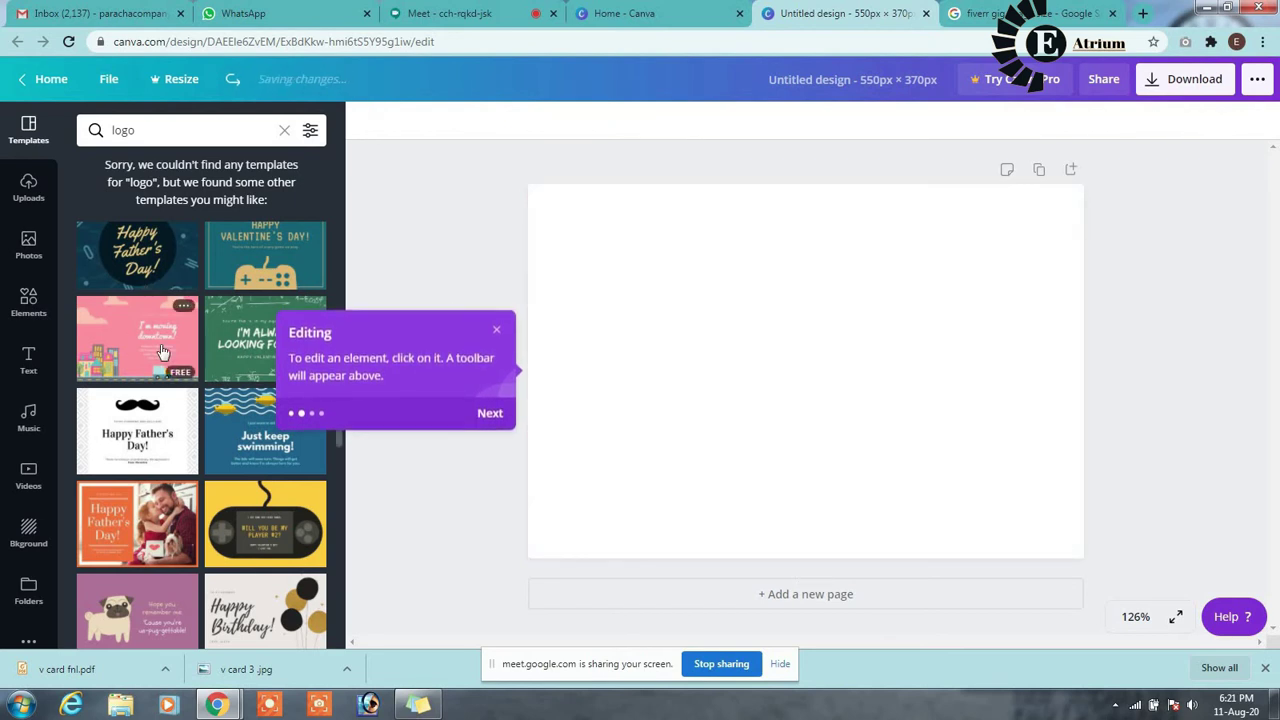
Search the templates for "computer" and apply the blue Happy National Boss Day design to the page.
{"action": "left_click", "coordinate": [199, 136]}
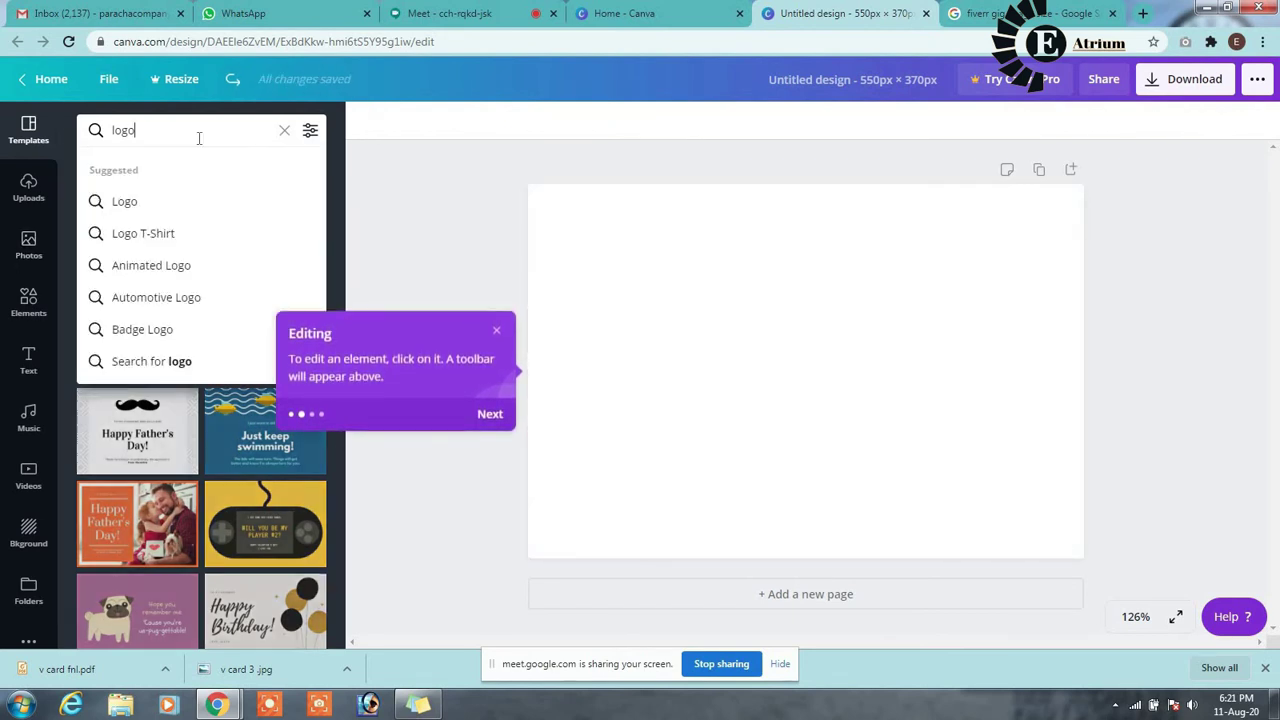
{"action": "type", "text": "co"}
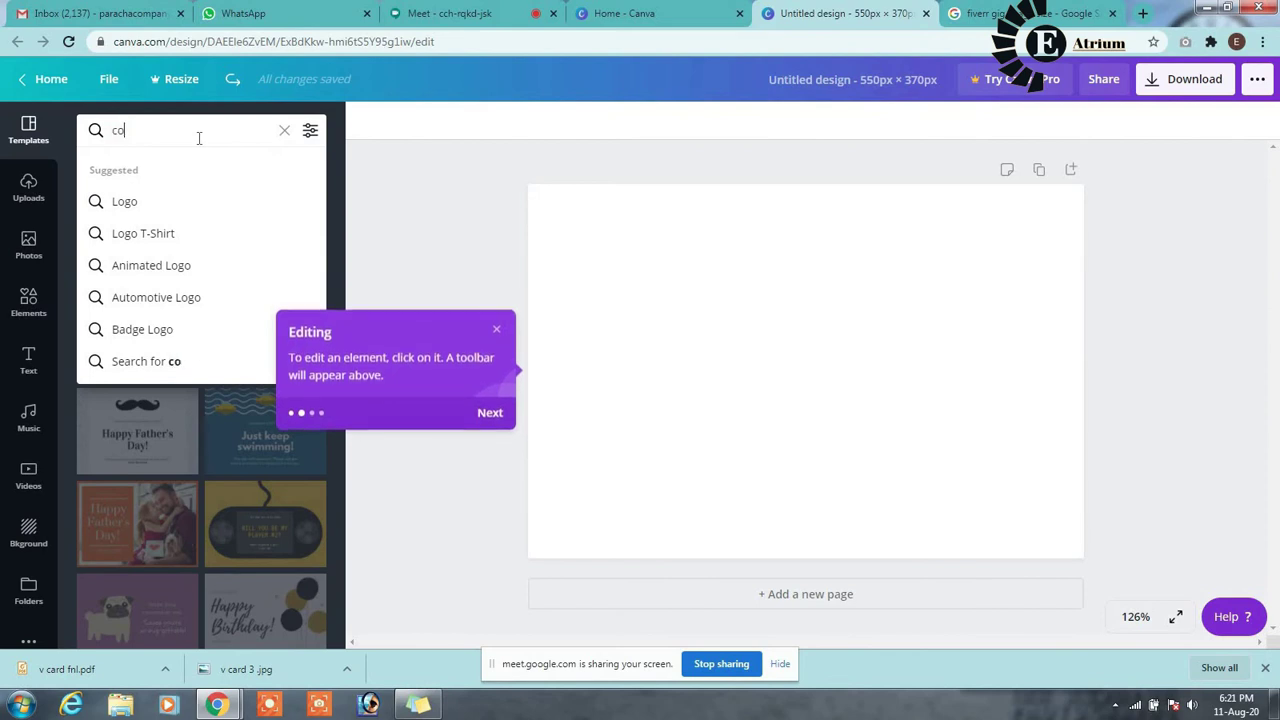
{"action": "type", "text": "mputer"}
{"action": "key", "text": "Return"}
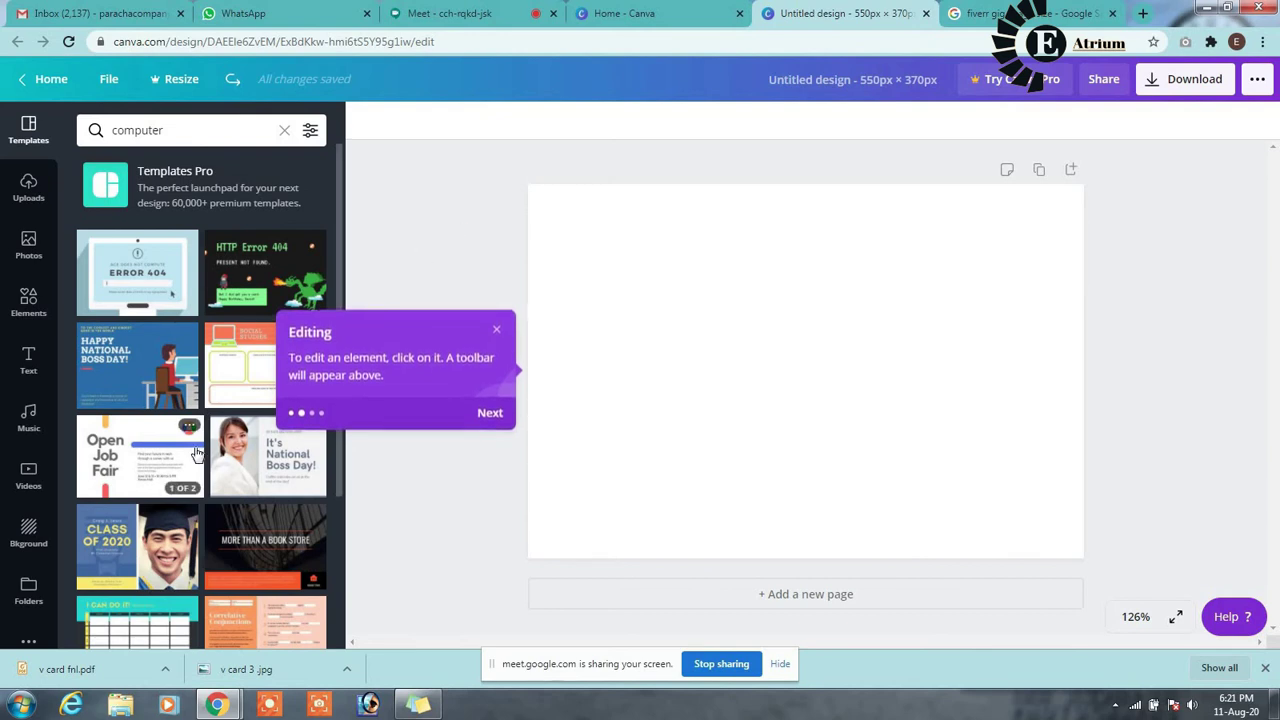
{"action": "left_click", "coordinate": [125, 378]}
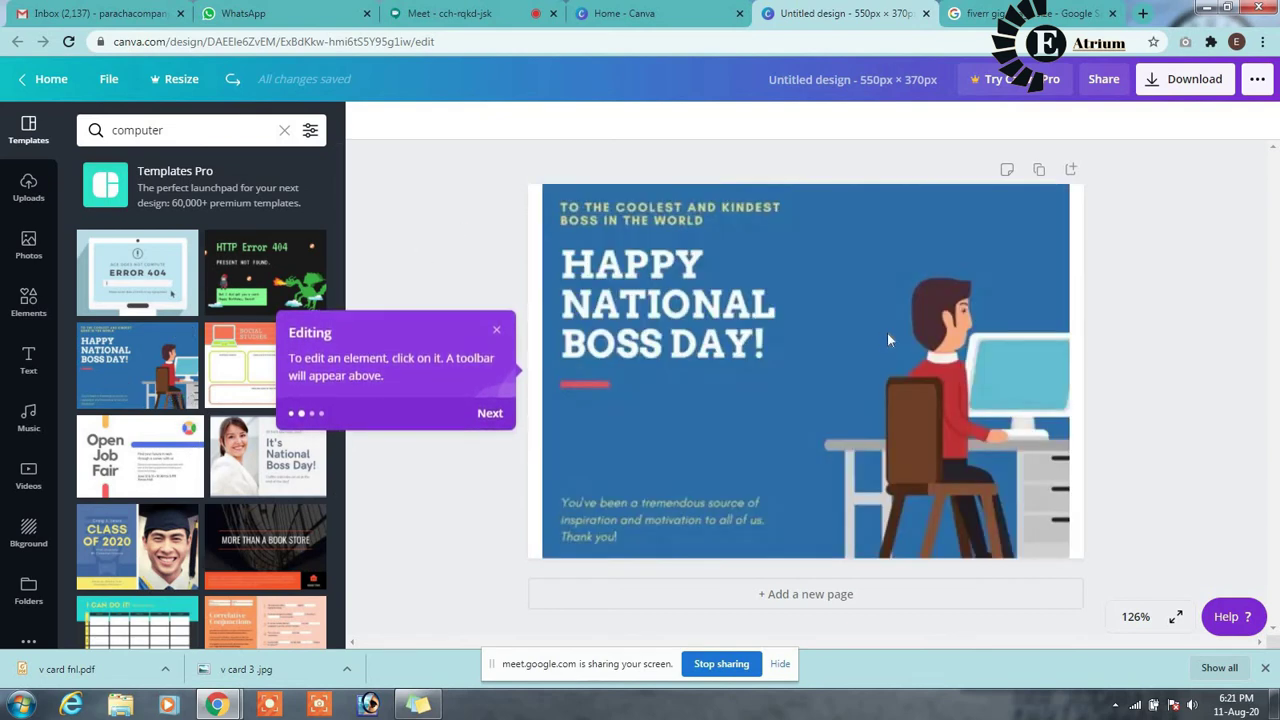
{"action": "left_click", "coordinate": [960, 352]}
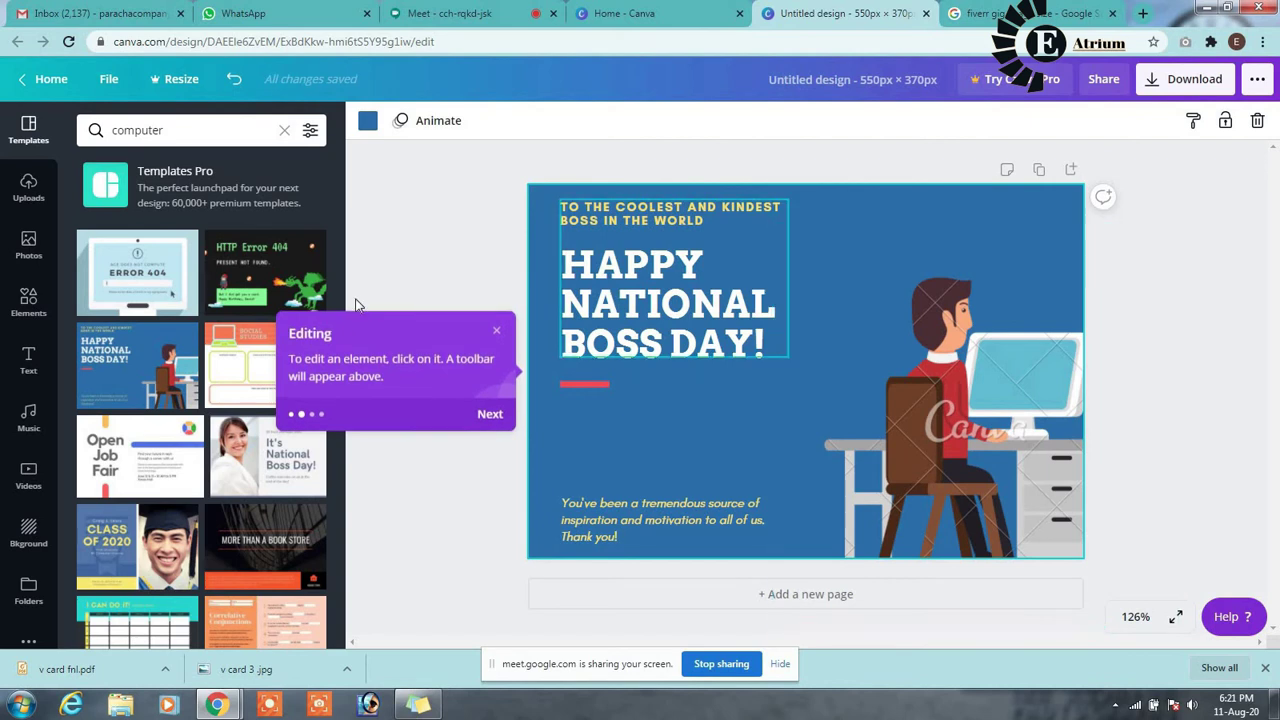
Try the blue and yellow Class of 2020 graduation template on the page.
{"action": "left_click", "coordinate": [150, 567]}
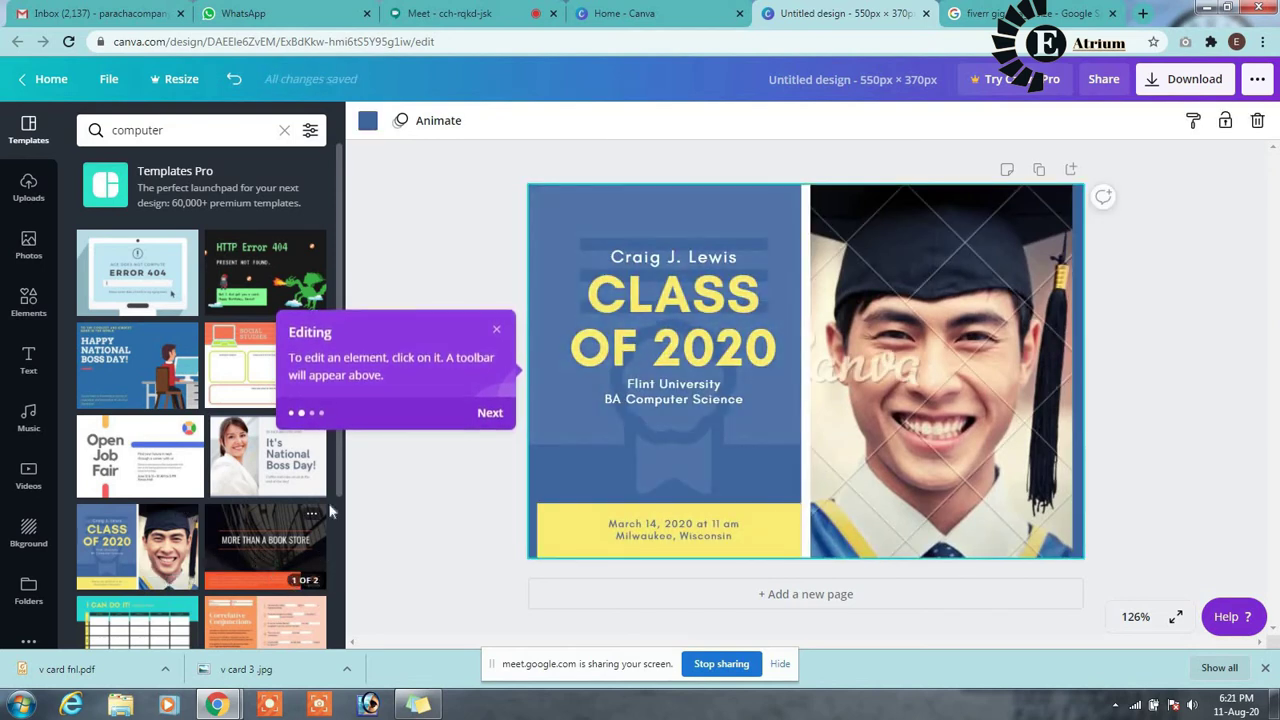
Clear the template search, dismiss the Editing tip and apply the dark "sending love & sympathy" leaf template to the page.
{"action": "left_click", "coordinate": [284, 137]}
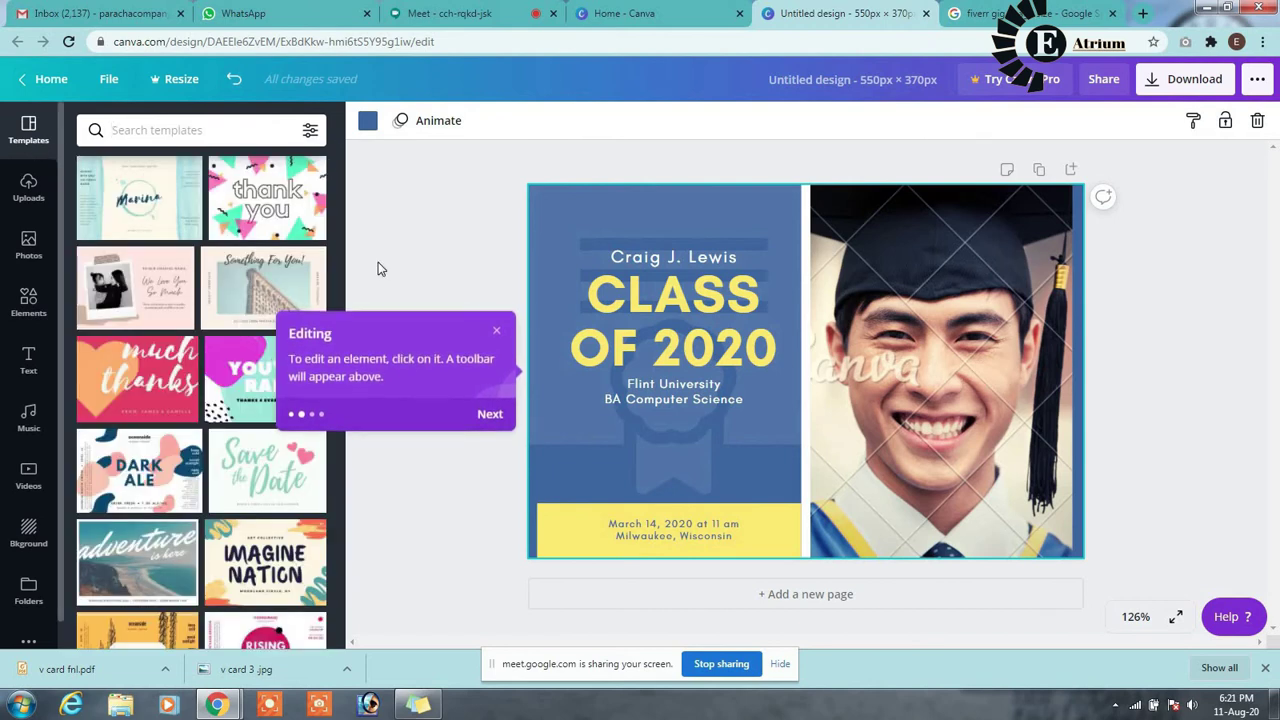
{"action": "left_click", "coordinate": [497, 332]}
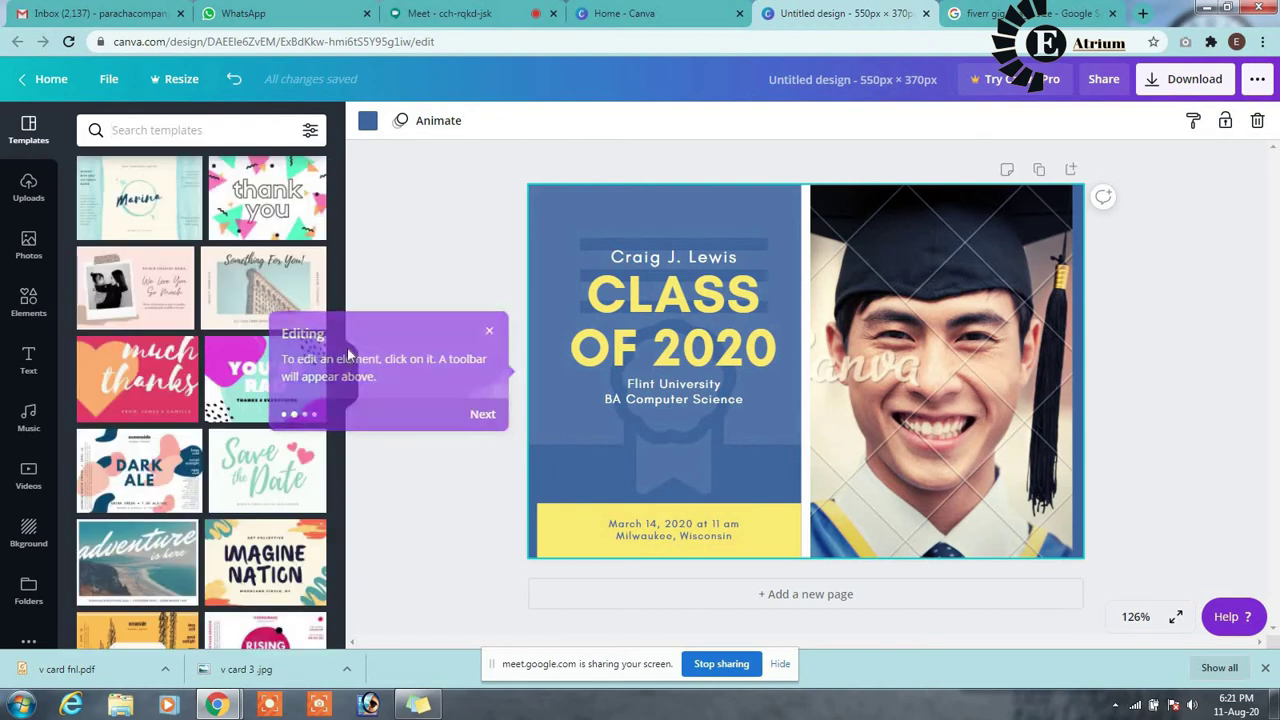
{"action": "left_click_drag", "start_coordinate": [338, 318], "coordinate": [356, 640]}
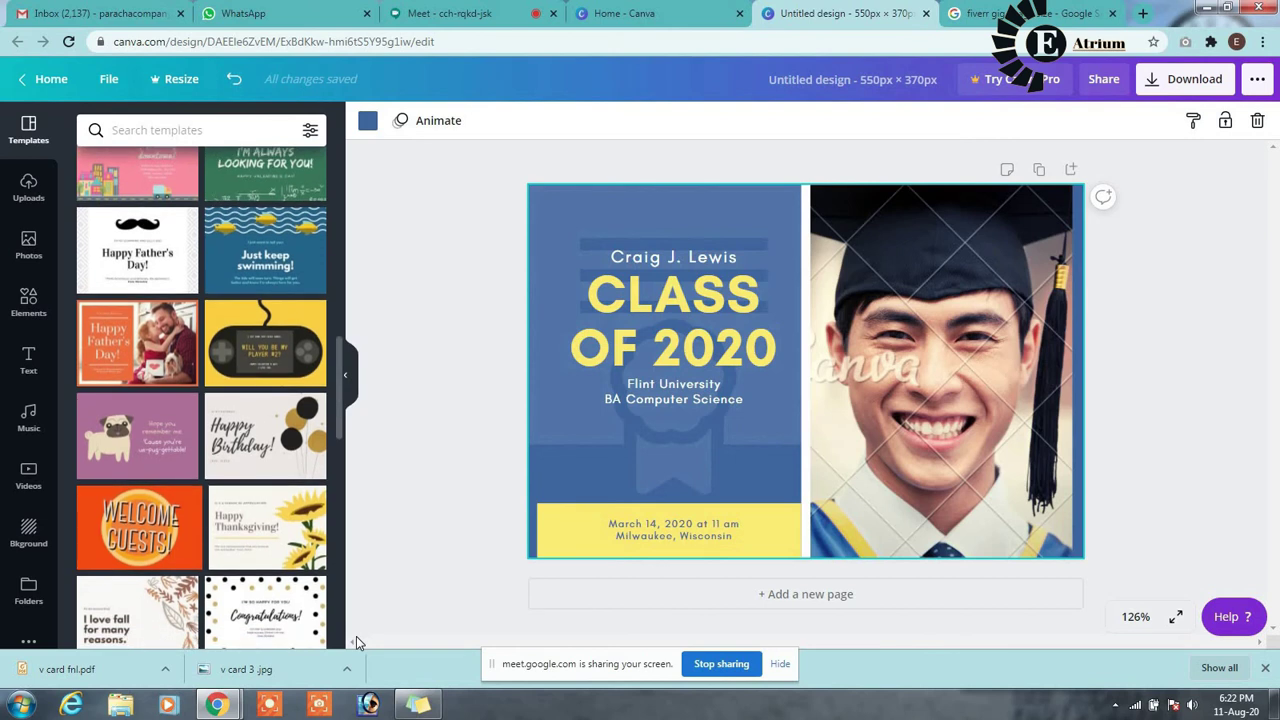
{"action": "scroll", "coordinate": [340, 634], "scroll_direction": "down", "scroll_amount": 1}
{"action": "scroll", "coordinate": [340, 634], "scroll_direction": "down", "scroll_amount": 4}
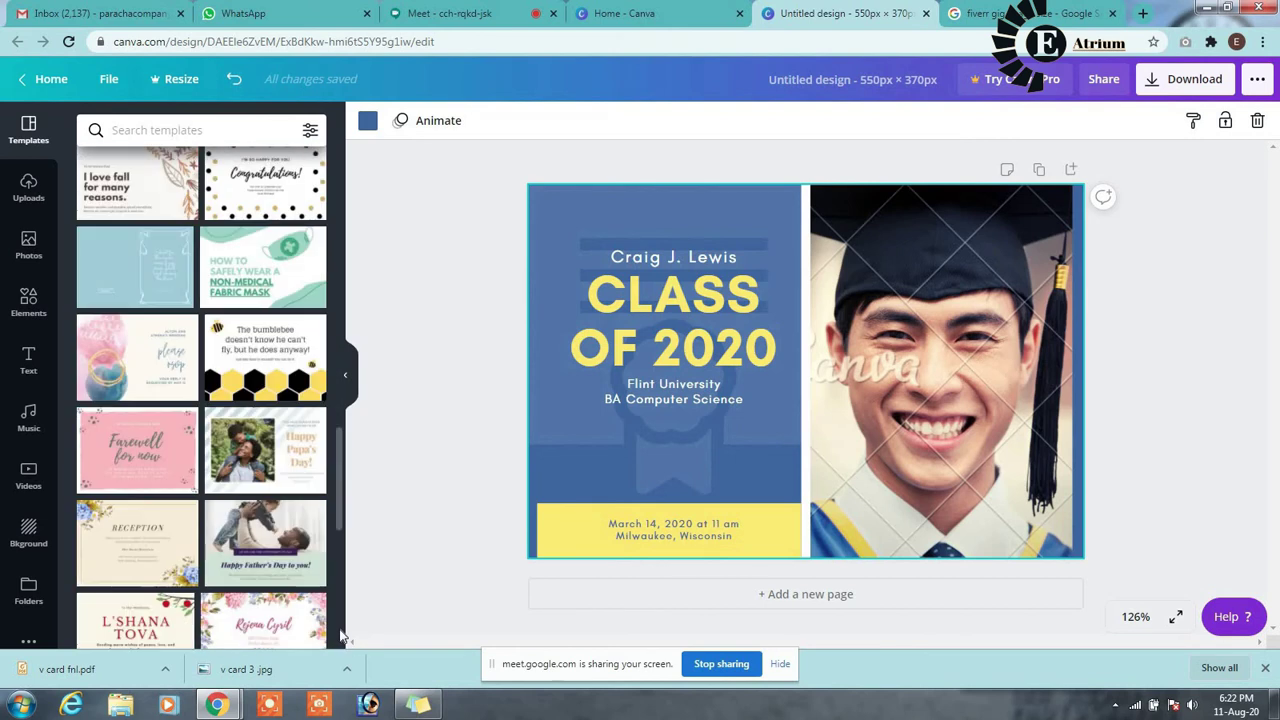
{"action": "scroll", "coordinate": [340, 634], "scroll_direction": "down", "scroll_amount": 4}
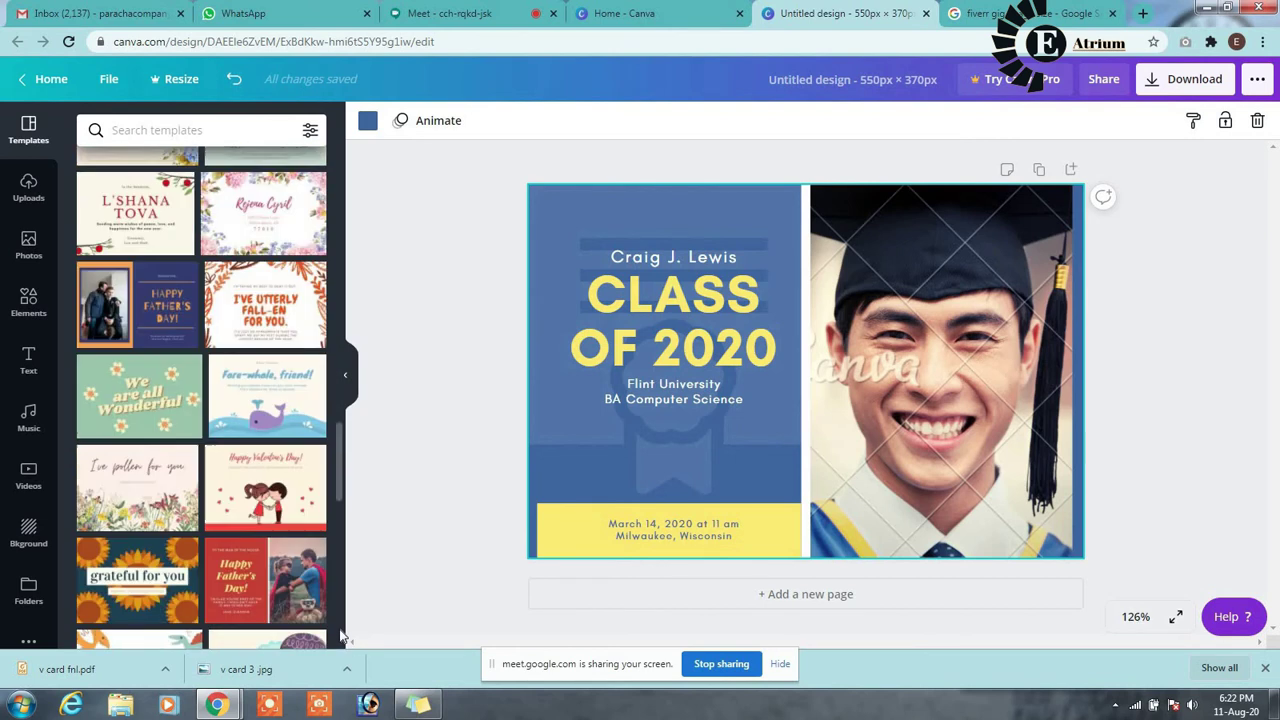
{"action": "scroll", "coordinate": [340, 634], "scroll_direction": "down", "scroll_amount": 4}
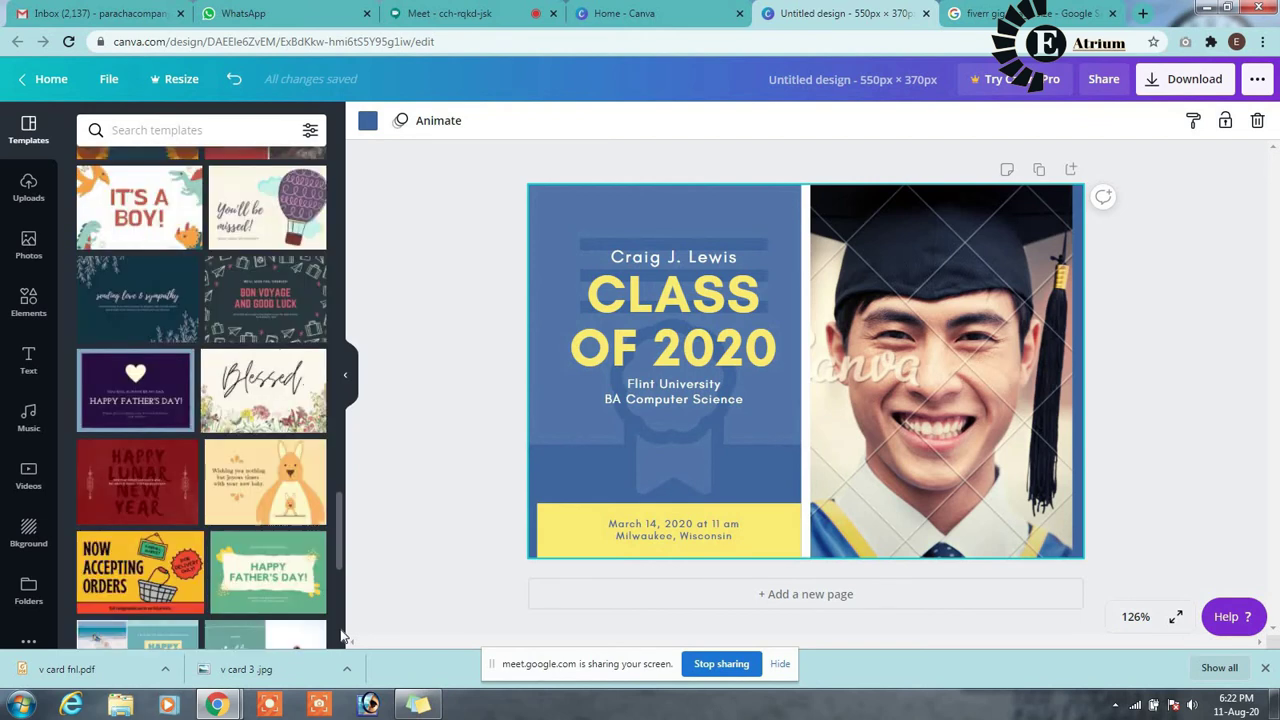
{"action": "left_click", "coordinate": [129, 290]}
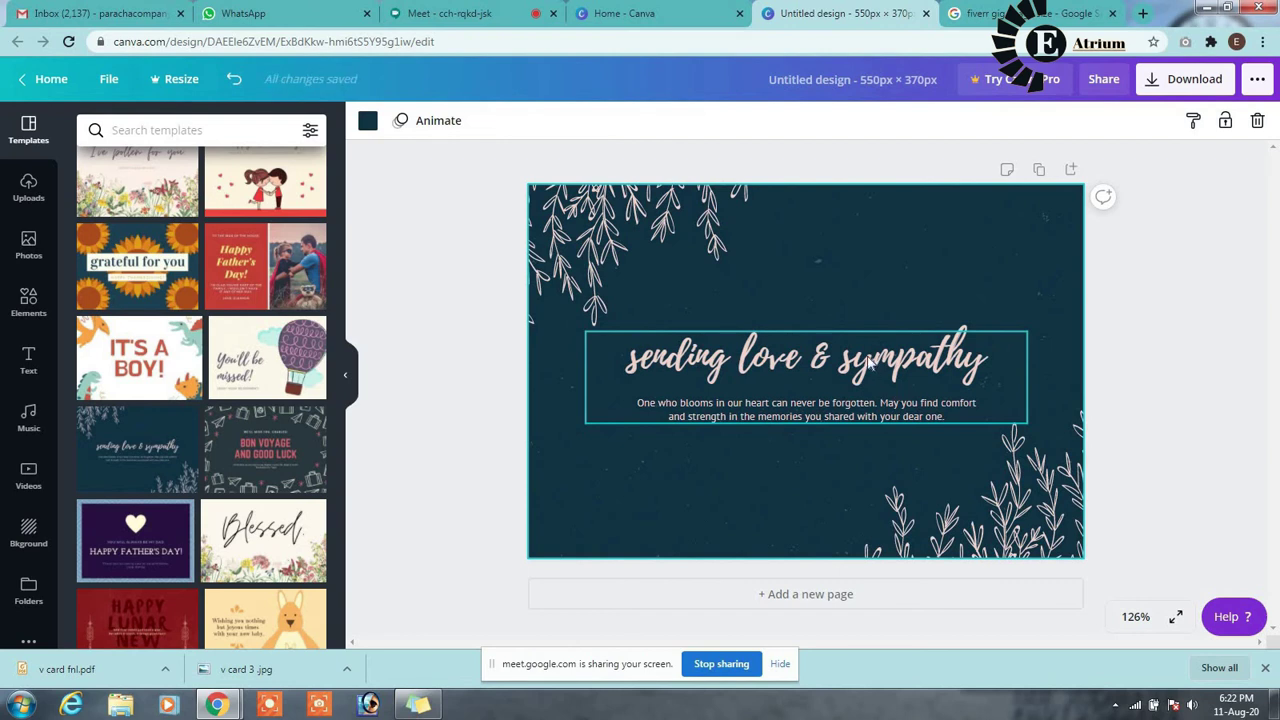
Replace the "sending love & sympathy" heading with "Perfect Logo For Your Business".
{"action": "left_click", "coordinate": [870, 364]}
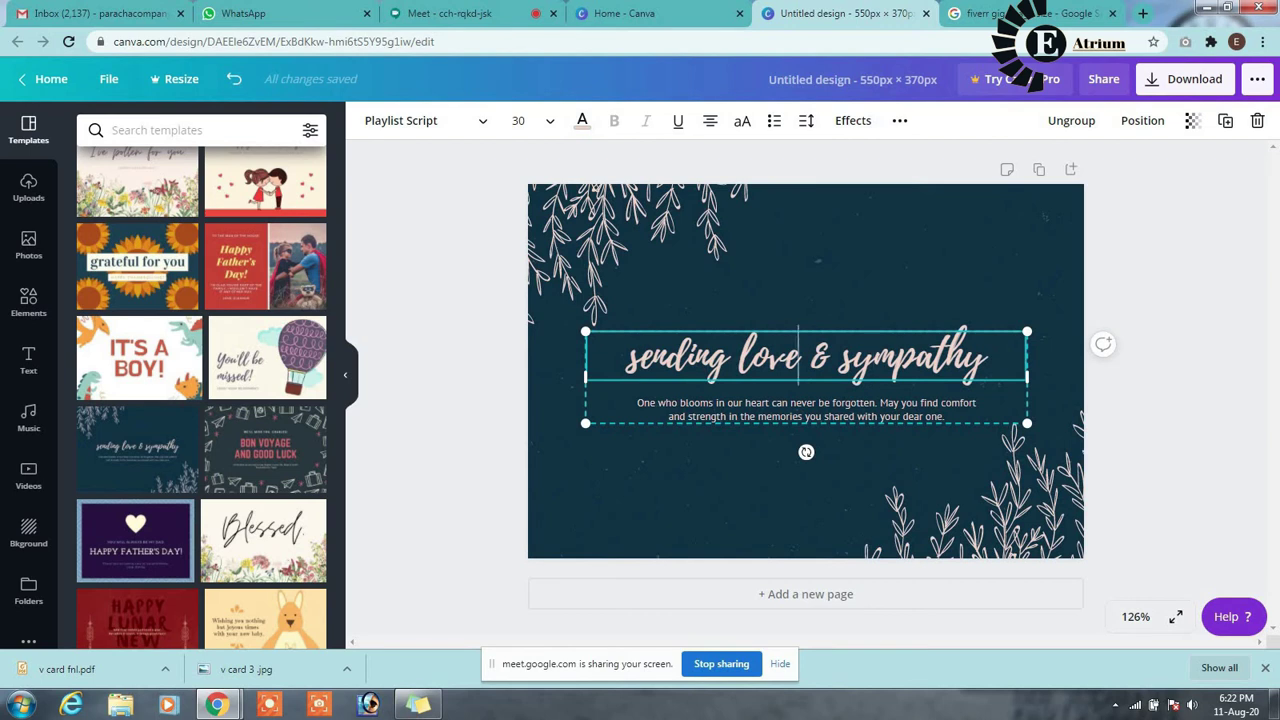
{"action": "key", "text": "ctrl+a"}
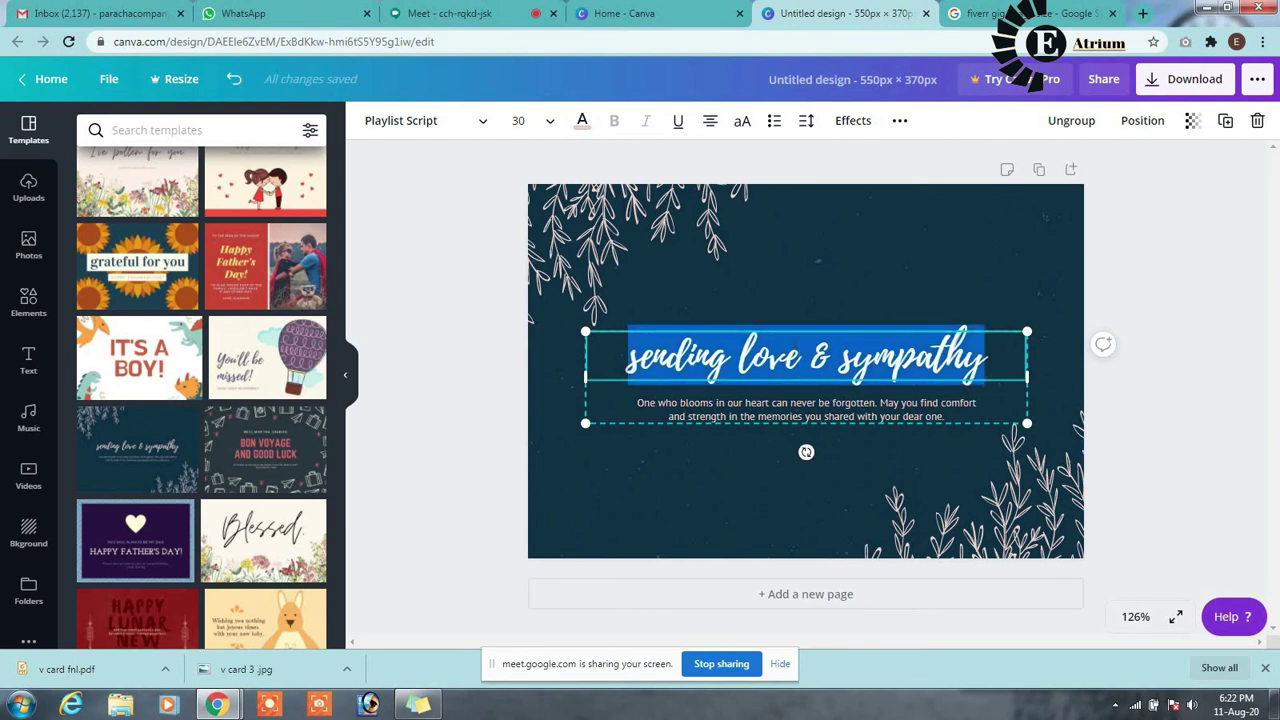
{"action": "type", "text": "P"}
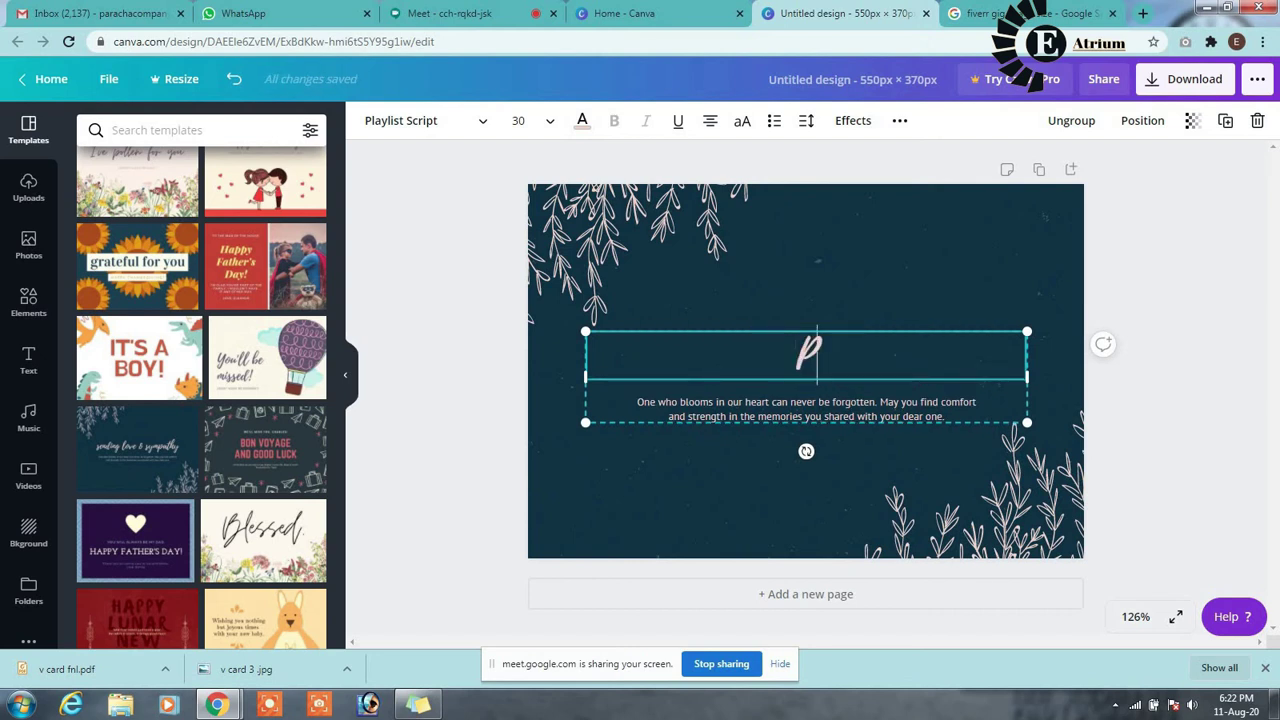
{"action": "type", "text": "erfect"}
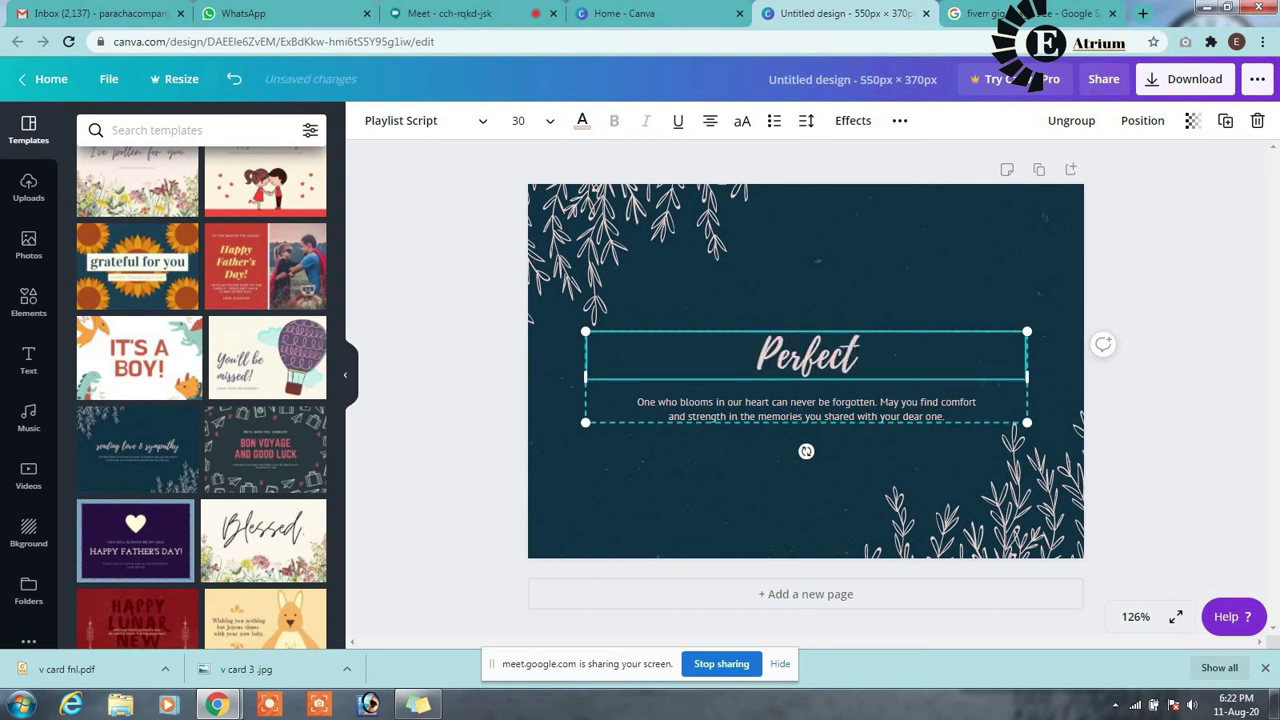
{"action": "type", "text": " Log"}
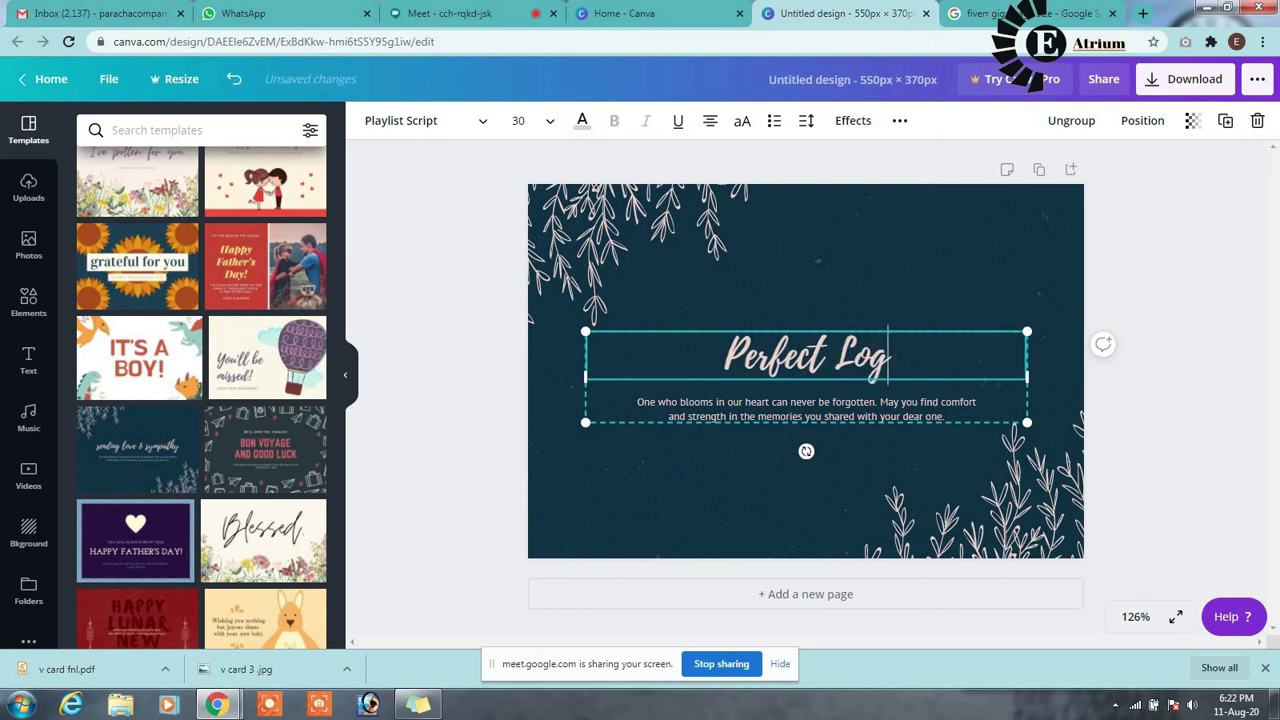
{"action": "type", "text": "o For"}
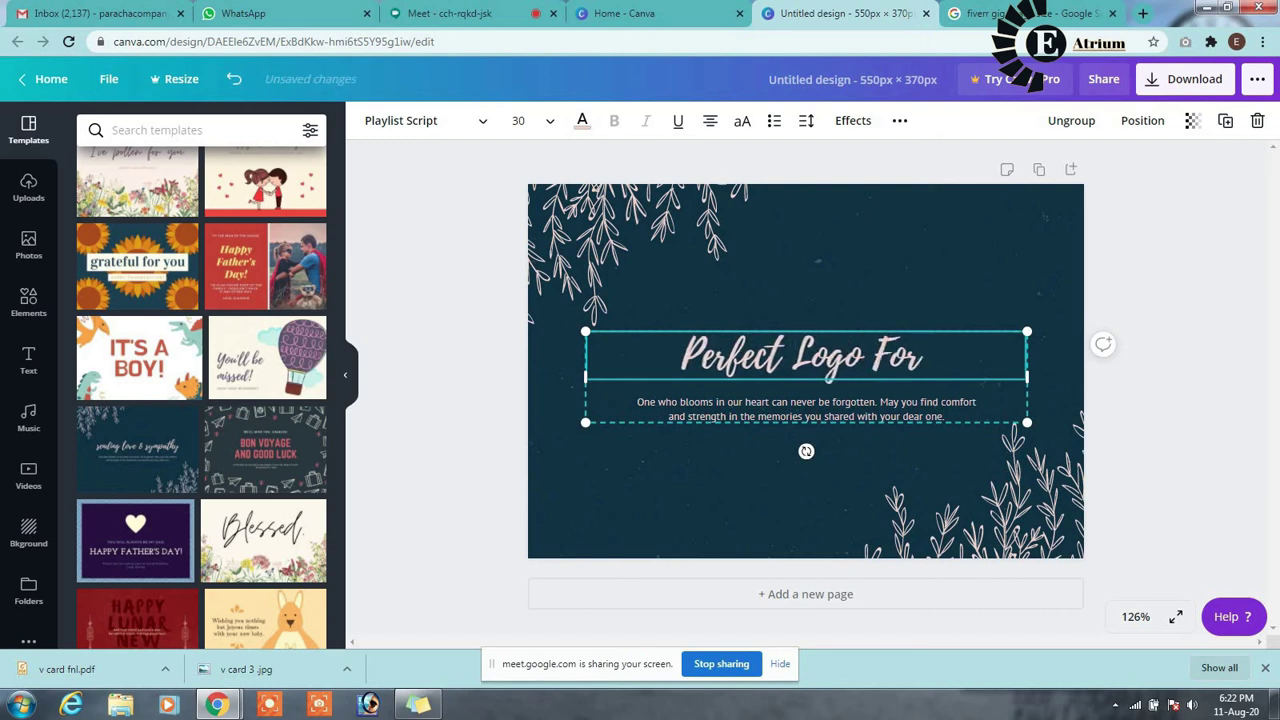
{"action": "type", "text": " Your Bu"}
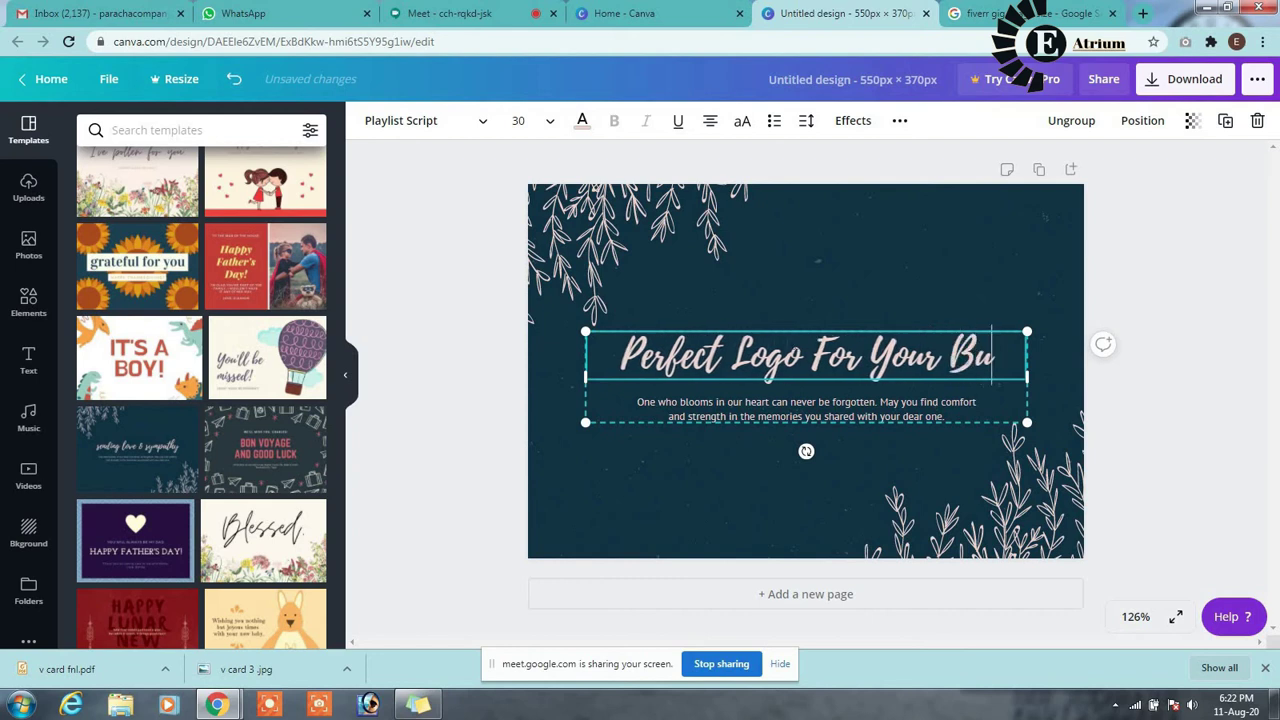
{"action": "type", "text": "siness"}
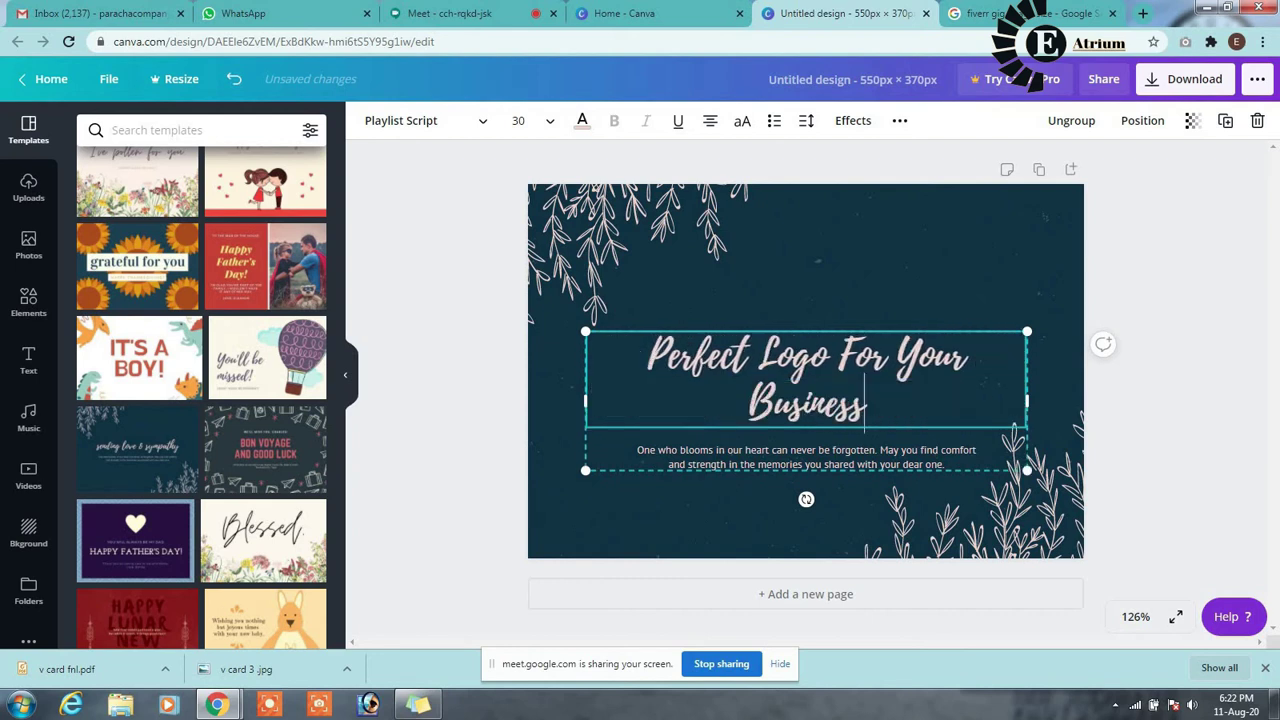